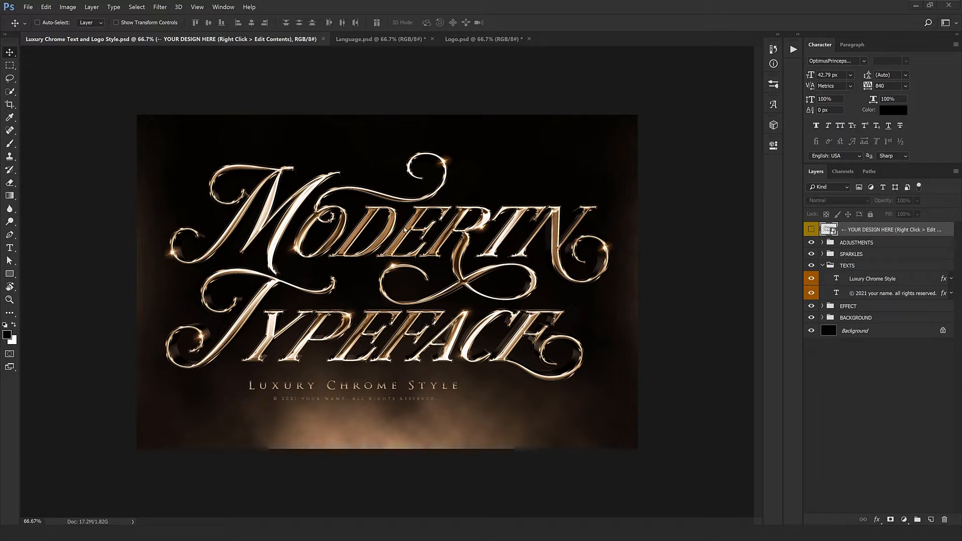
# Step: Examine the gold chrome lettering in the Luxury Chrome Text and Logo Style.psd and Language.psd documents at 100% zoom
pyautogui.hotkey('ctrl', '+')
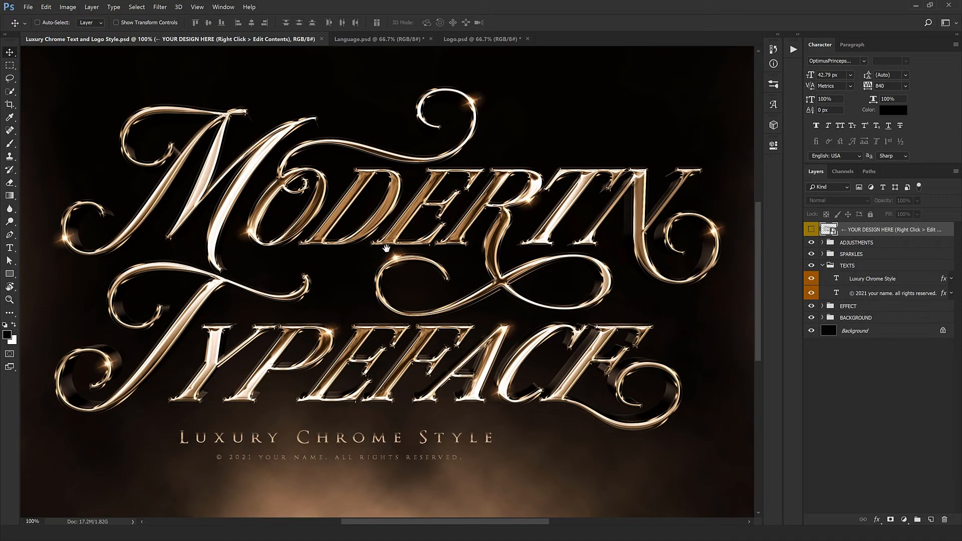
pyautogui.moveTo(387, 246); pyautogui.dragTo(405, 235)
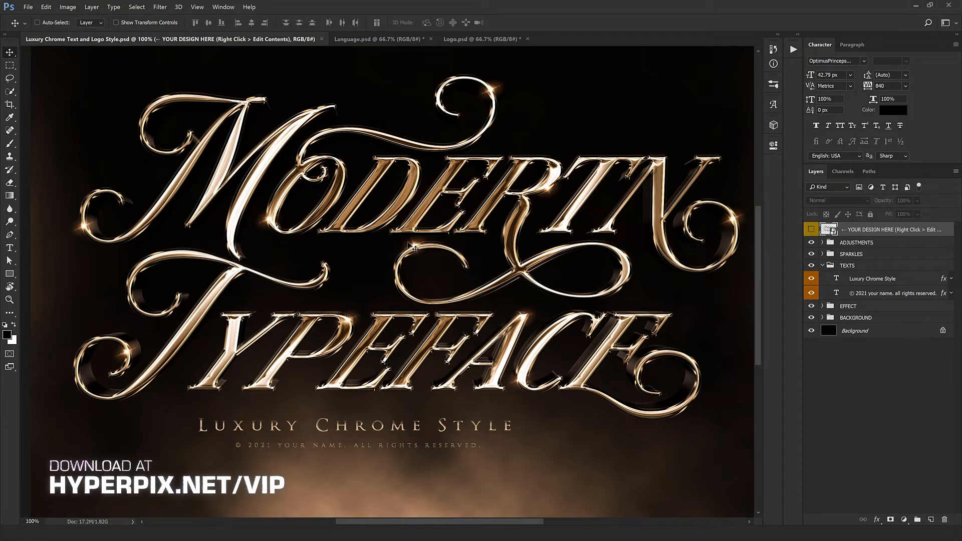
pyautogui.scroll(1, 416, 249)
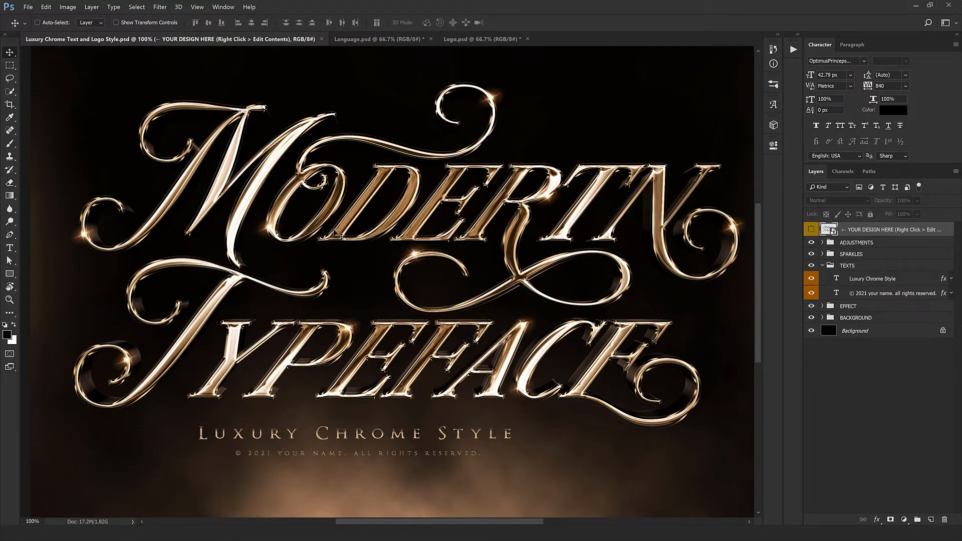
pyautogui.moveTo(360, 232); pyautogui.dragTo(331, 215)
pyautogui.click(353, 39)
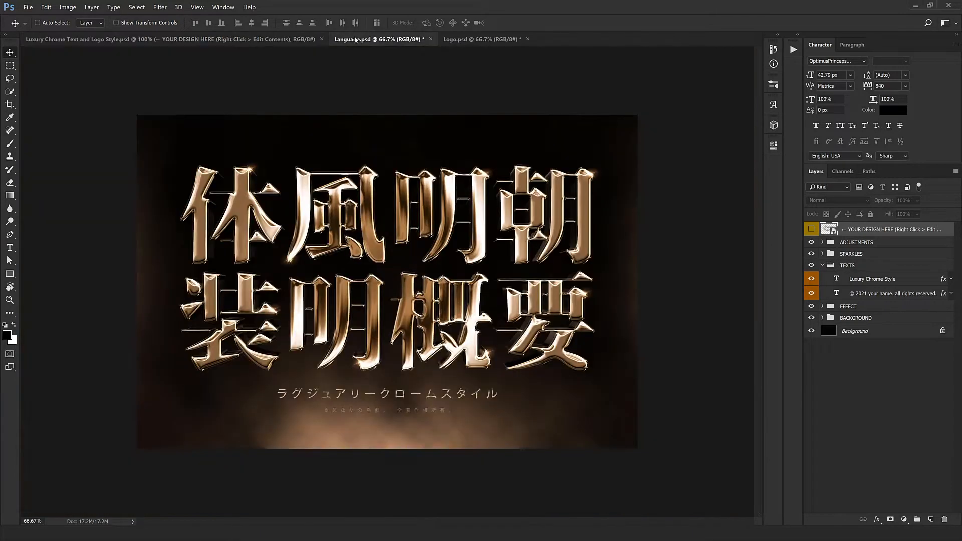
pyautogui.hotkey('ctrl', '+')
pyautogui.moveTo(471, 199); pyautogui.dragTo(514, 177)
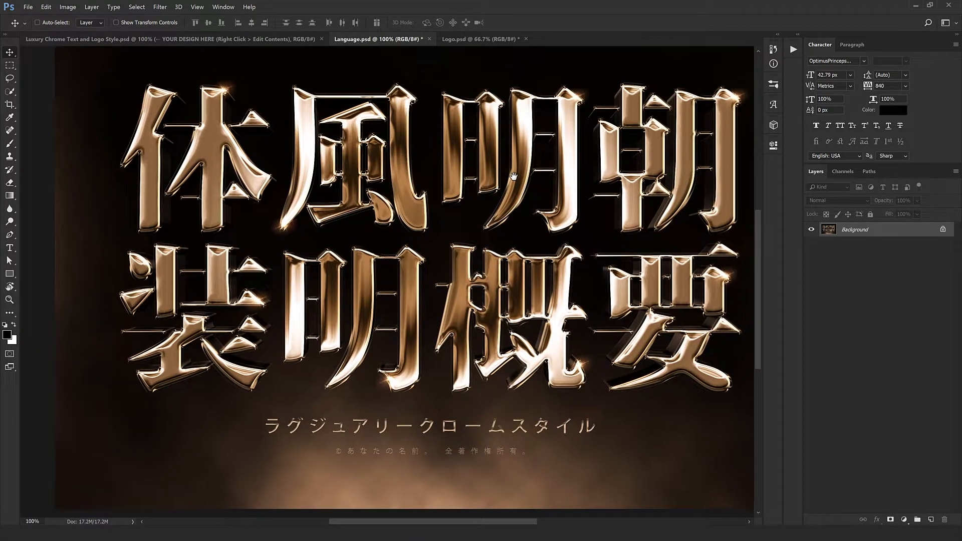
pyautogui.click(288, 39)
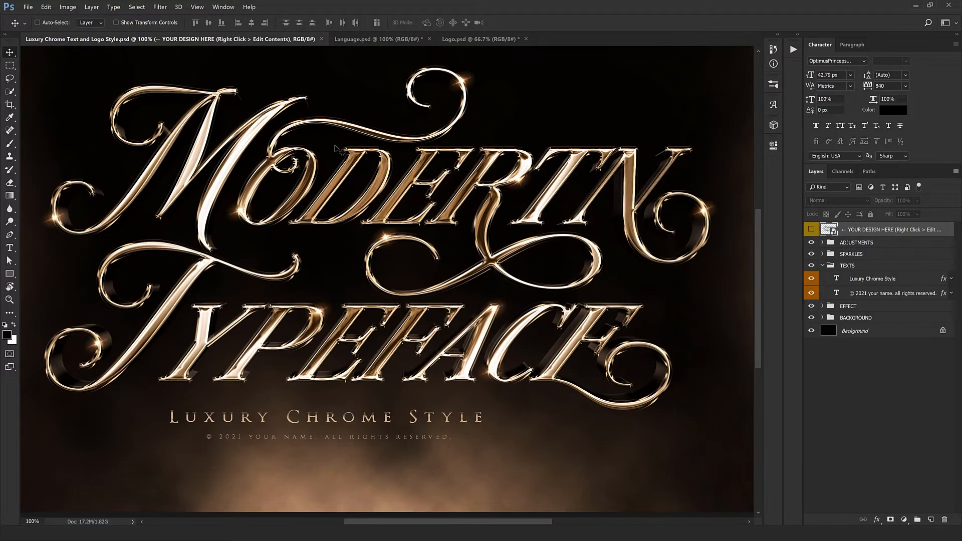
pyautogui.click(378, 39)
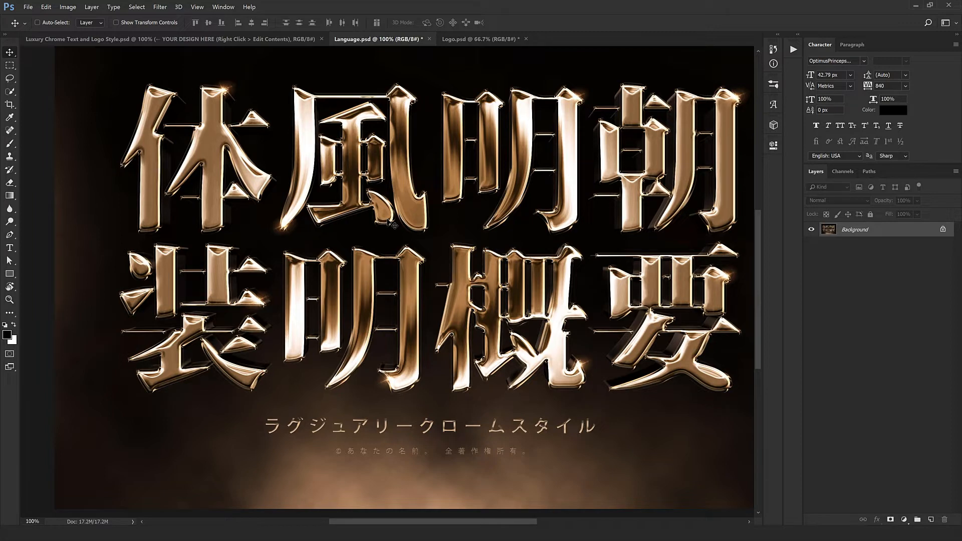
# Step: Close Language.psd and open the contents of the YOUR DESIGN HERE smart object for editing
pyautogui.click(430, 40)
pyautogui.click(457, 200)
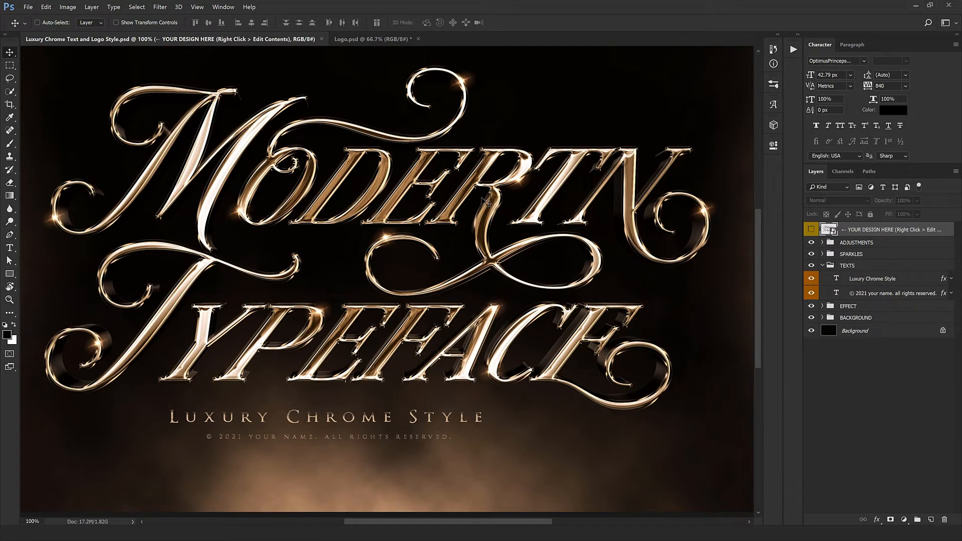
pyautogui.rightClick(888, 230)
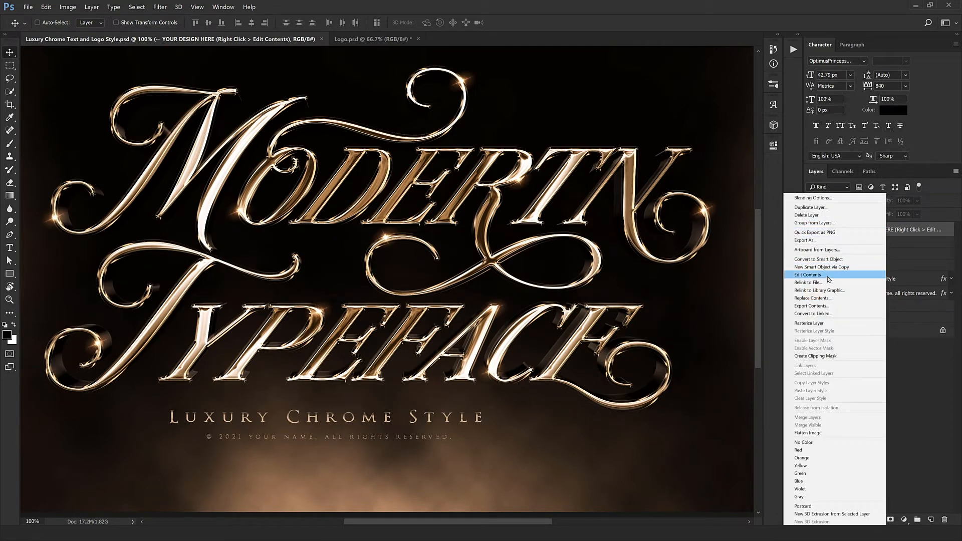
pyautogui.click(828, 274)
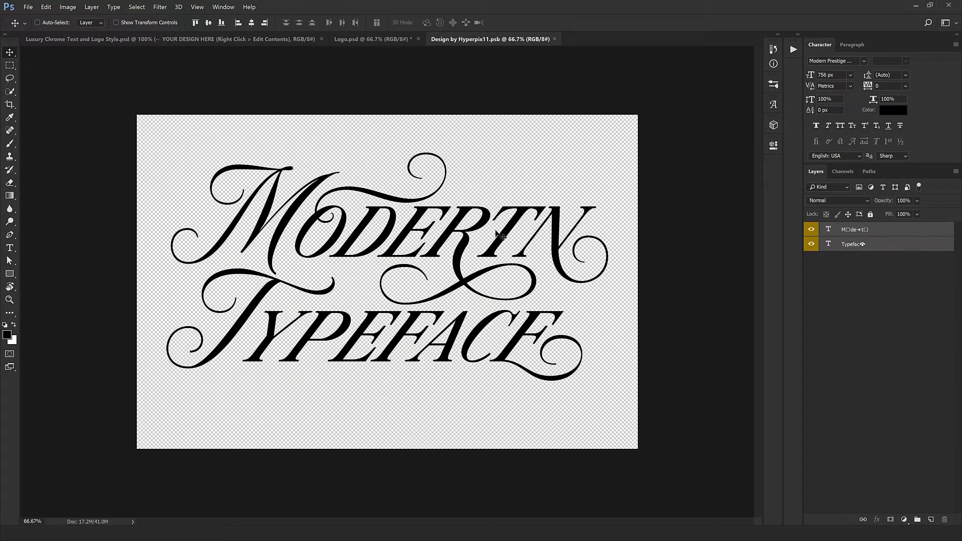
# Step: Open the upper text line for editing with all its text selected and show the glyphs of Modern Prestige DEMO
pyautogui.press('ctrl')
pyautogui.click(848, 245)
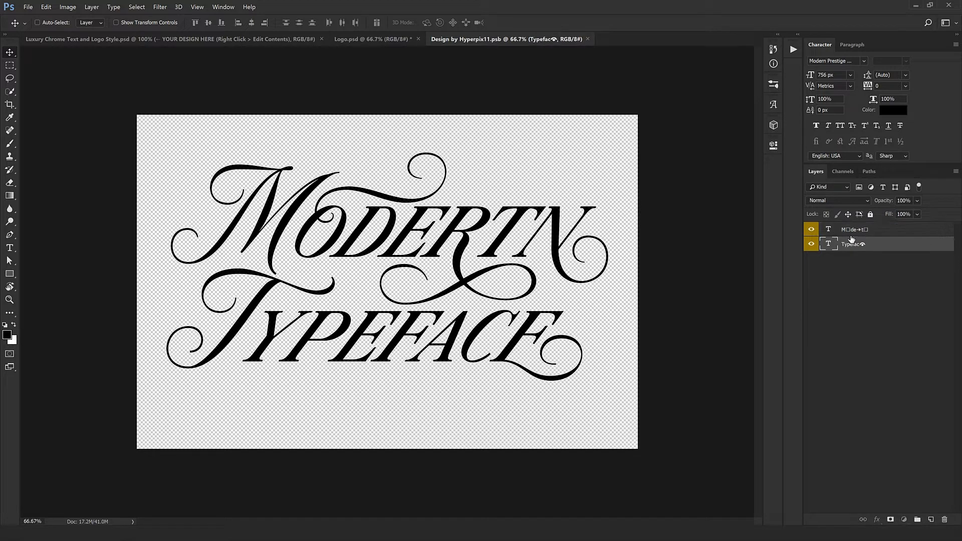
pyautogui.click(849, 234)
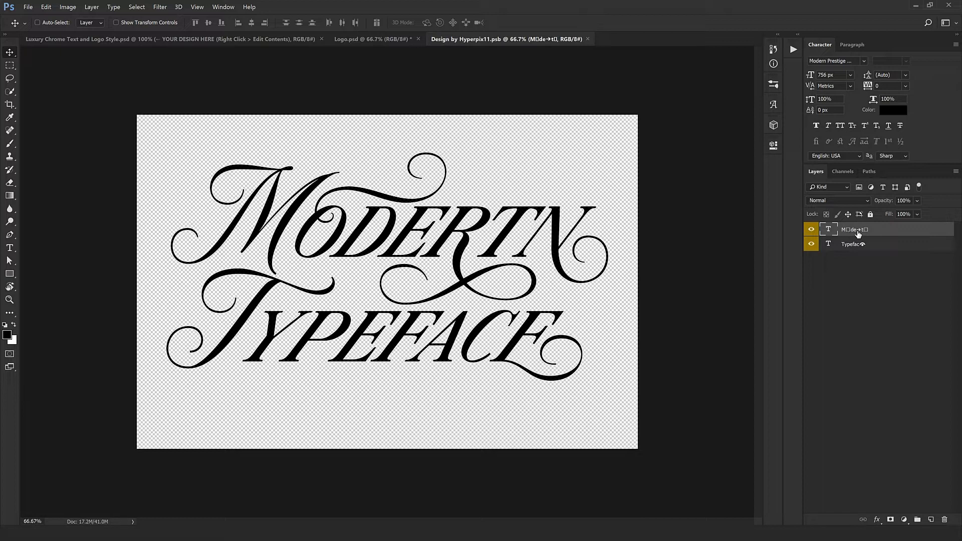
pyautogui.doubleClick(829, 231)
pyautogui.click(547, 227)
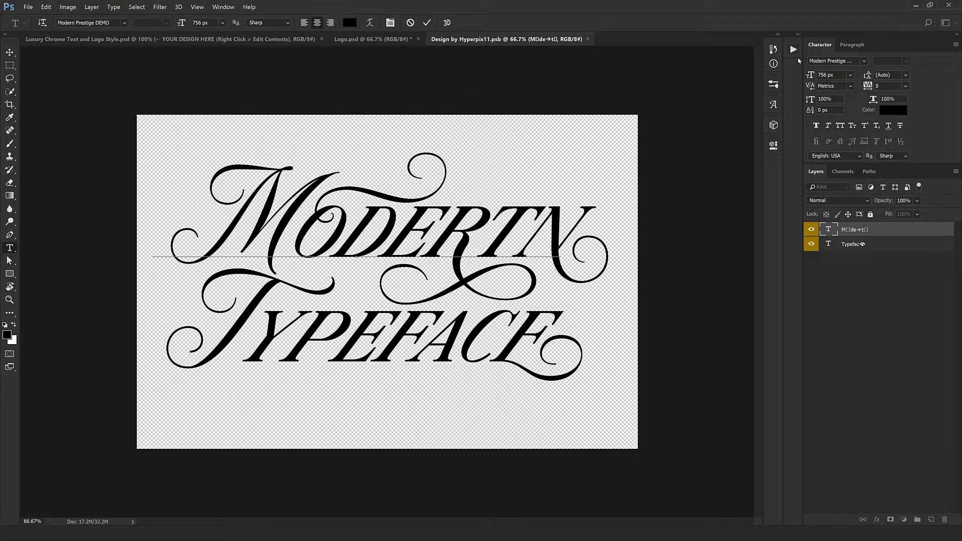
pyautogui.doubleClick(485, 226)
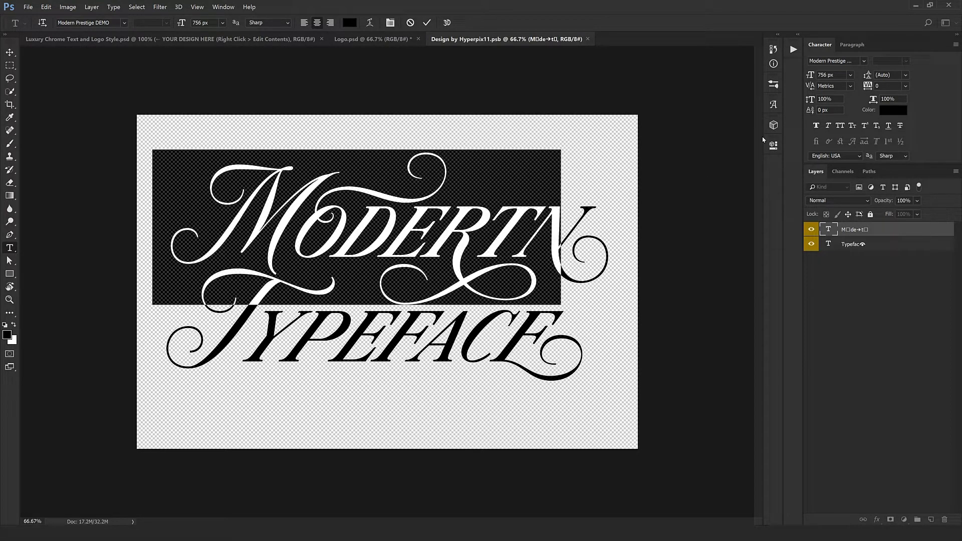
pyautogui.click(773, 104)
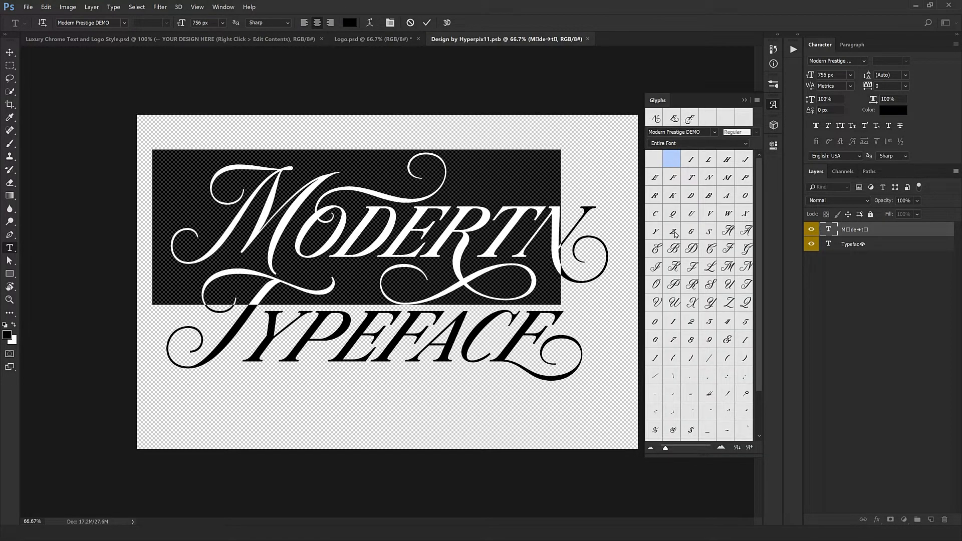
pyautogui.scroll(-3, 682, 411)
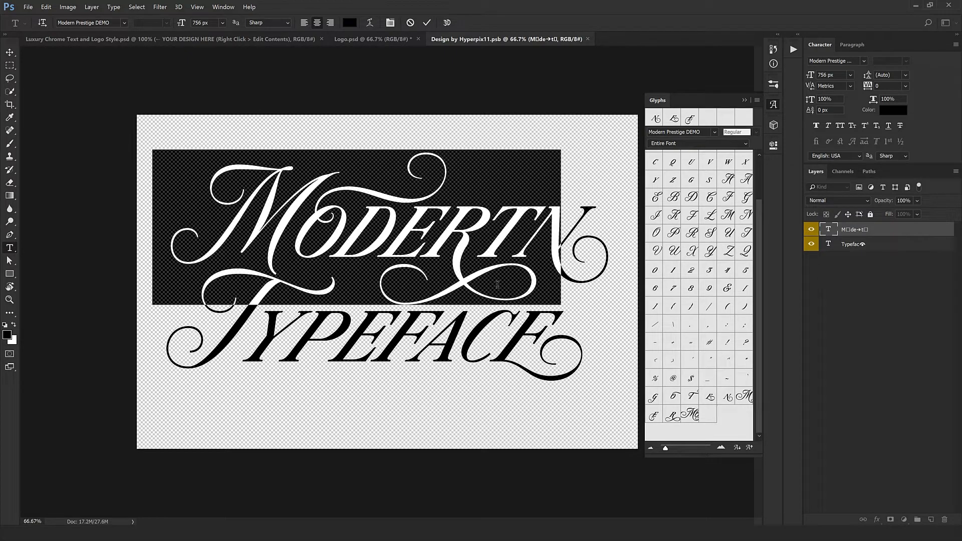
# Step: Swap the last letter of the upper text line for a plain N and back to the swash N glyph
pyautogui.click(498, 285)
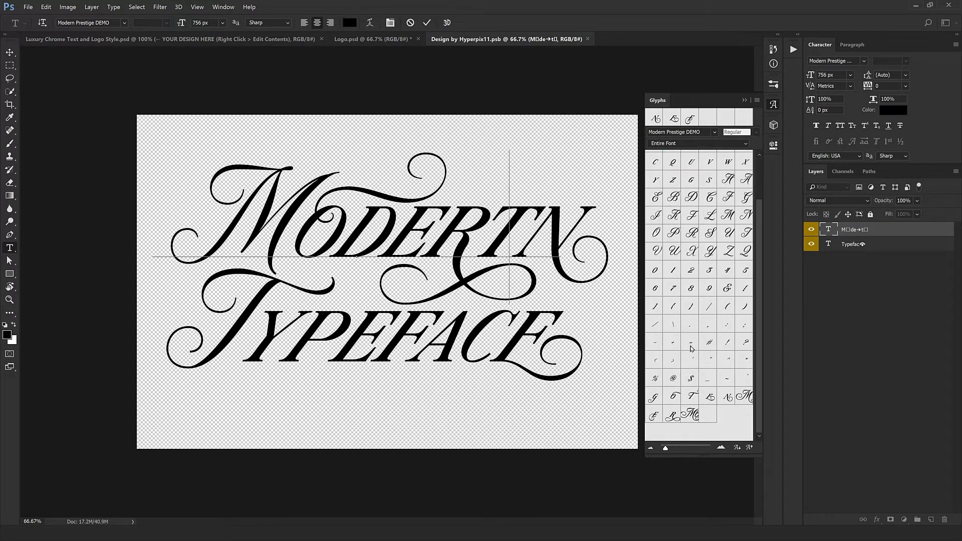
pyautogui.click(552, 248)
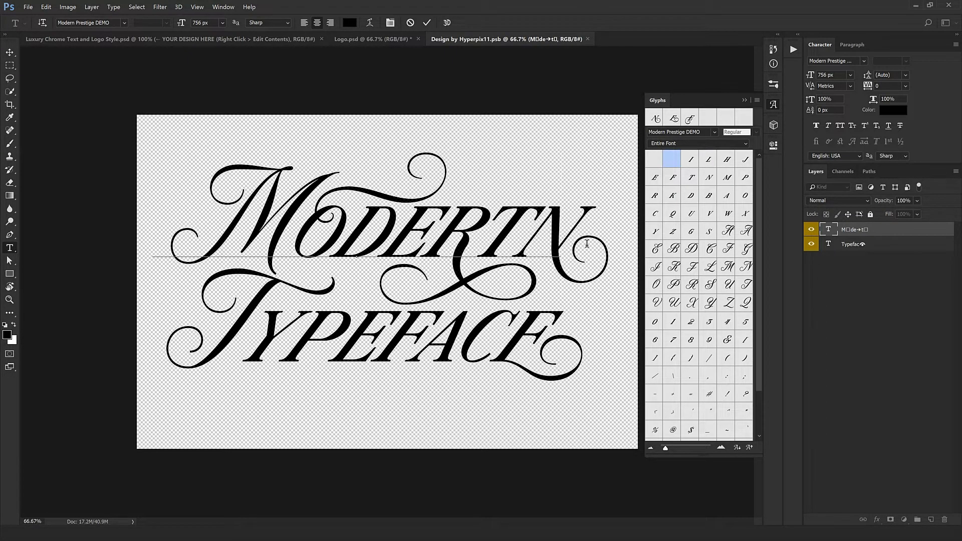
pyautogui.moveTo(587, 244); pyautogui.dragTo(525, 241)
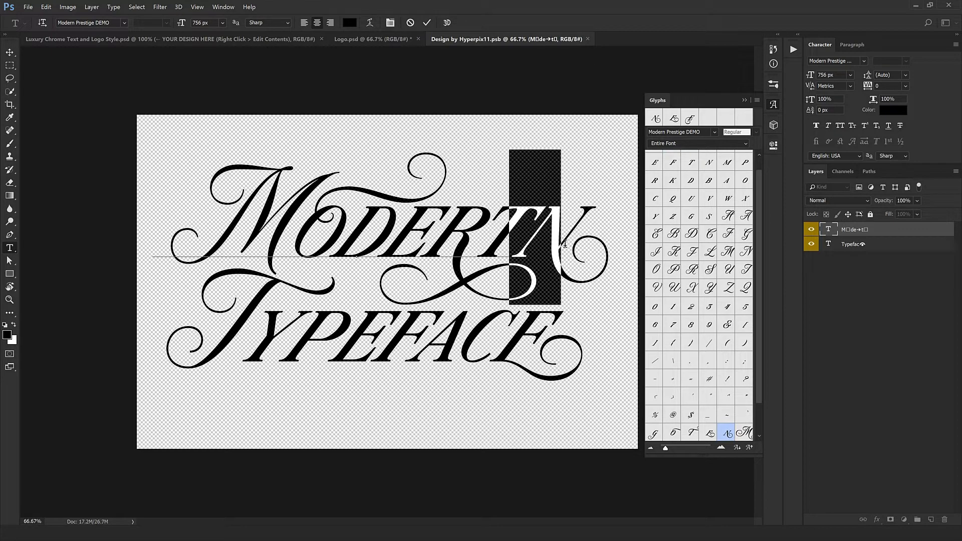
pyautogui.click(550, 243)
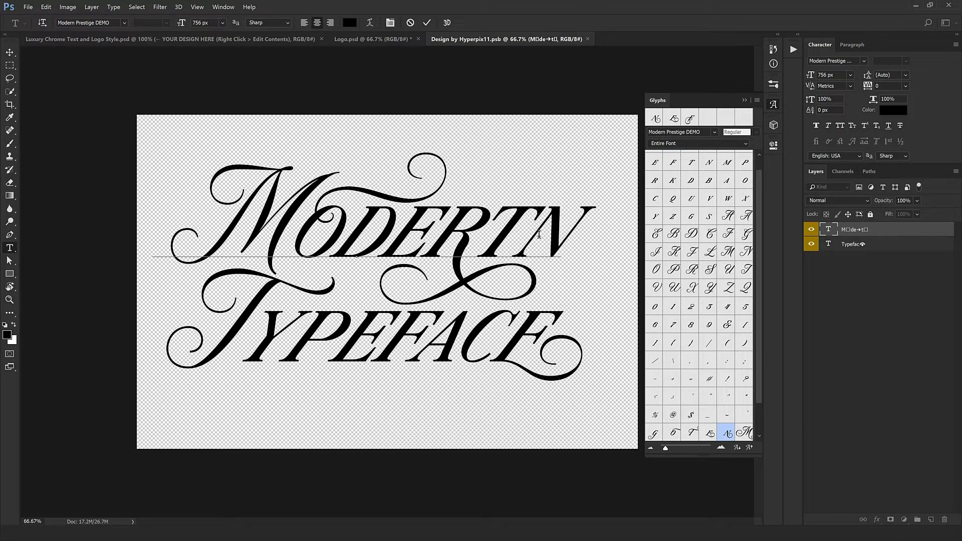
pyautogui.moveTo(531, 225); pyautogui.dragTo(608, 224)
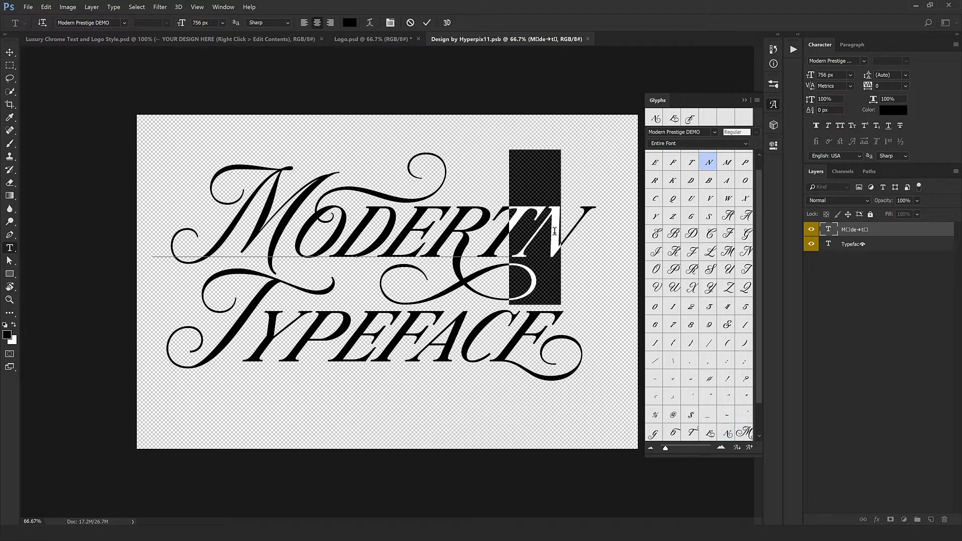
pyautogui.scroll(-2, 700, 386)
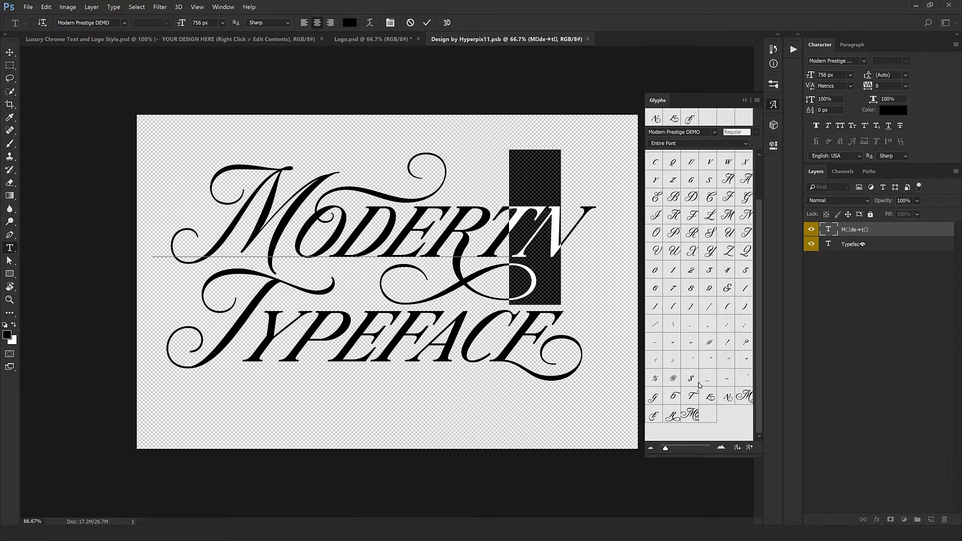
pyautogui.doubleClick(728, 397)
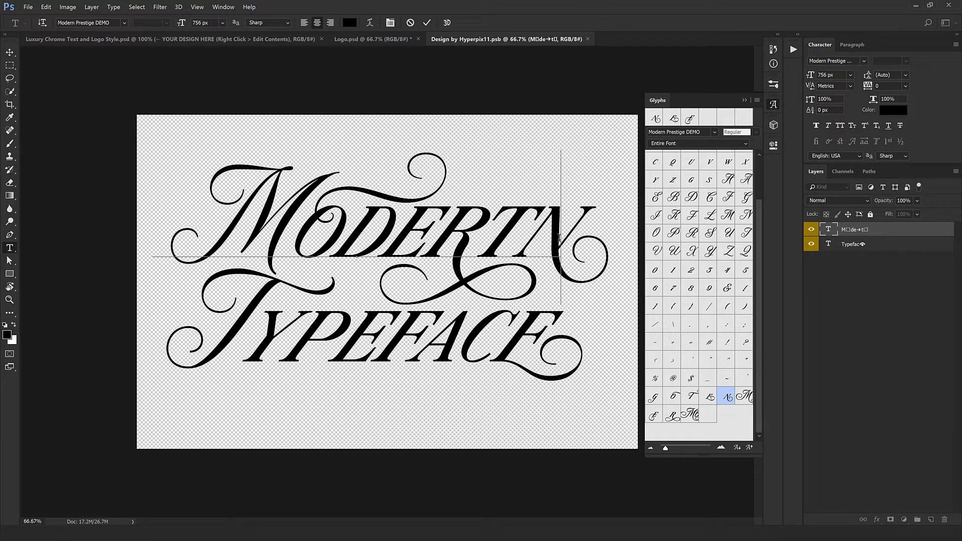
# Step: Replace the whole upper text line with "Prada"
pyautogui.press('ctrl')
pyautogui.hotkey('ctrl', 'a')
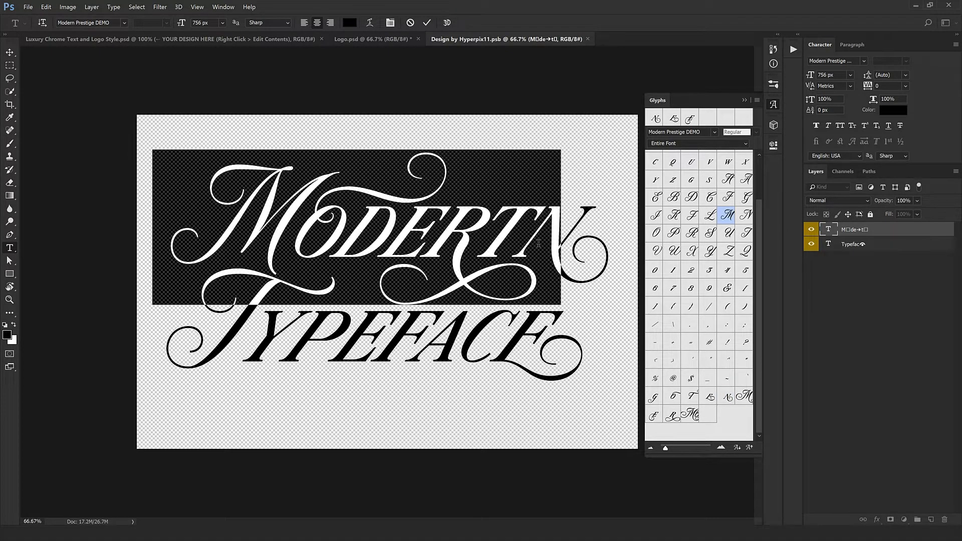
pyautogui.write('Prada')
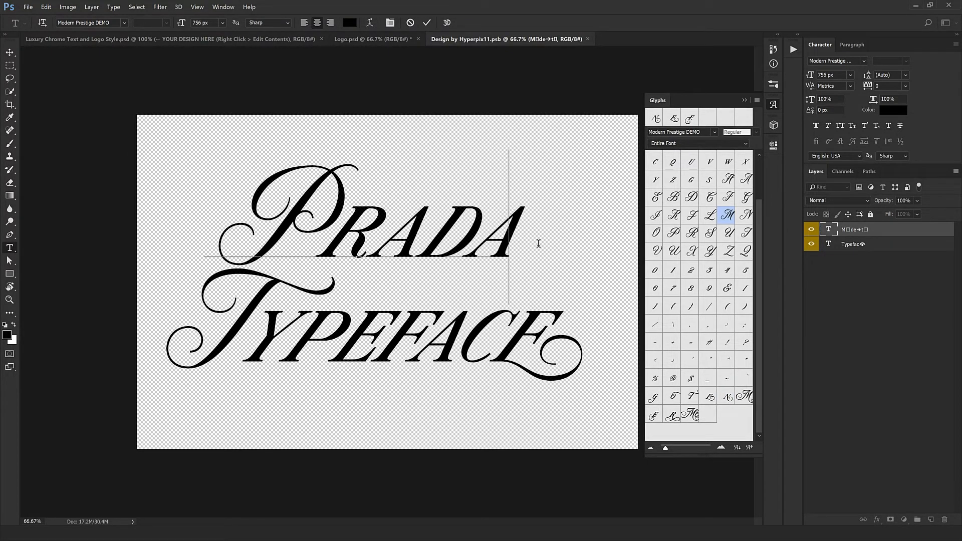
pyautogui.hotkey('ctrl', 'Return')
pyautogui.press('v')
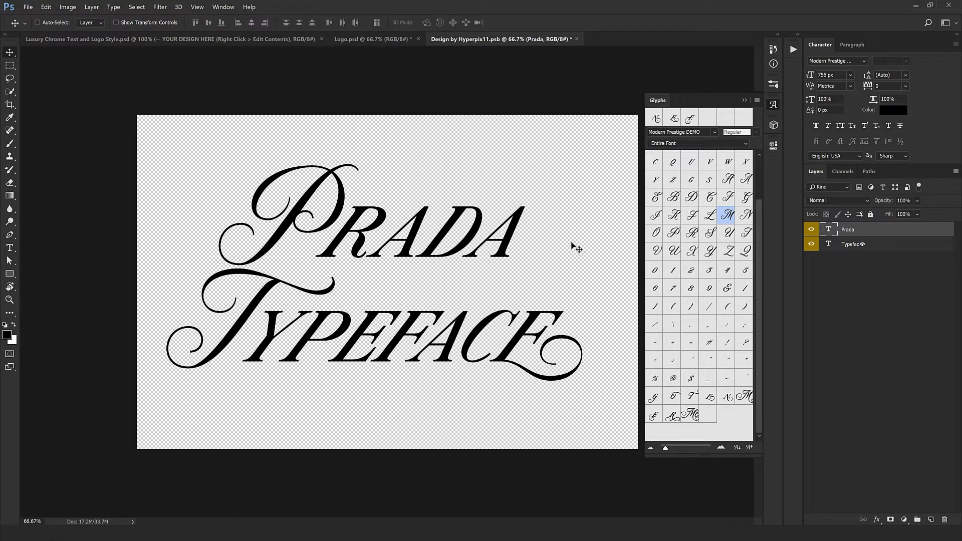
# Step: Replace the lower text line with "collection" and shift it to the right beneath Prada
pyautogui.doubleClick(830, 247)
pyautogui.write('coll')
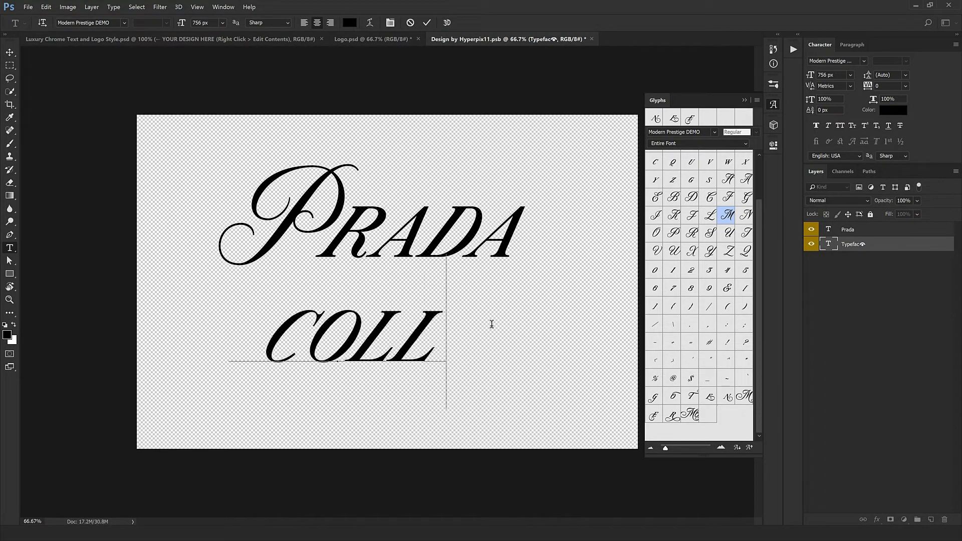
pyautogui.write('ection')
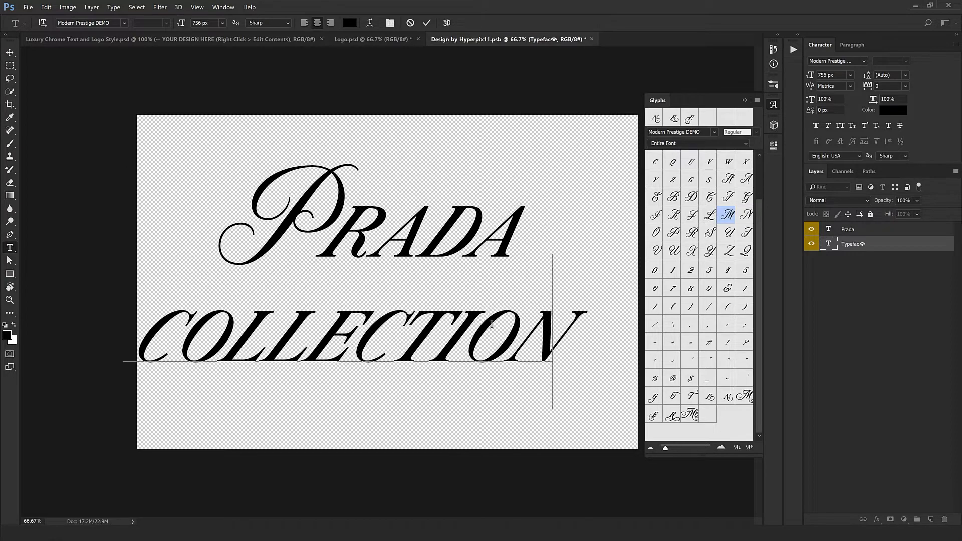
pyautogui.hotkey('ctrl', 'Return')
pyautogui.press('v')
pyautogui.moveTo(492, 325); pyautogui.dragTo(644, 362)
# Step: Enlarge the Prada text proportionally to nearly the canvas width and position it just above the collection line
pyautogui.keyDown('ctrl'); pyautogui.click(489, 253); pyautogui.keyUp('ctrl')
pyautogui.hotkey('ctrl', 't')
pyautogui.moveTo(590, 338); pyautogui.dragTo(553, 336)
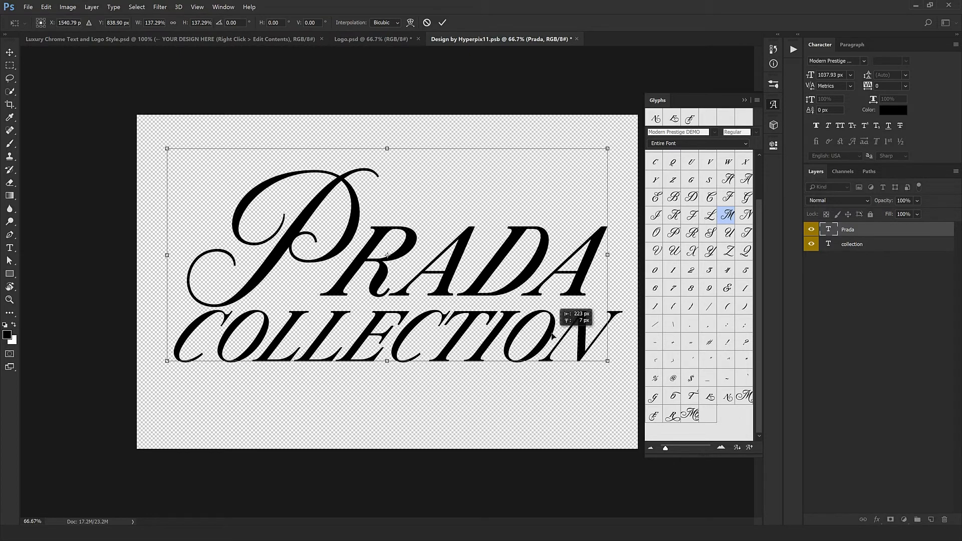
pyautogui.moveTo(607, 361); pyautogui.dragTo(634, 374)
pyautogui.press('Return')
pyautogui.moveTo(565, 345); pyautogui.dragTo(564, 328)
# Step: Scale the collection text to 94.37% and move it up close beneath Prada
pyautogui.keyDown('ctrl'); pyautogui.click(557, 346); pyautogui.keyUp('ctrl')
pyautogui.hotkey('ctrl', 't')
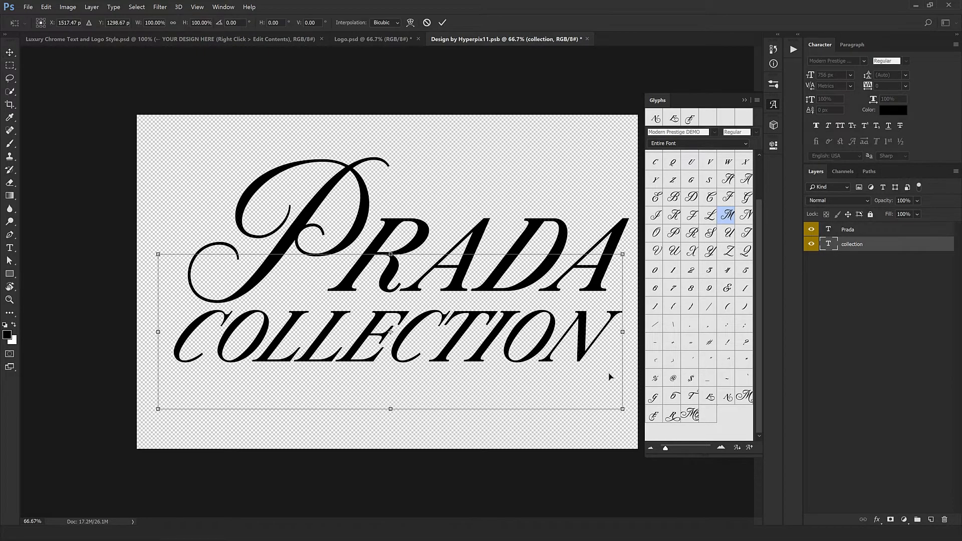
pyautogui.moveTo(622, 409); pyautogui.dragTo(607, 401)
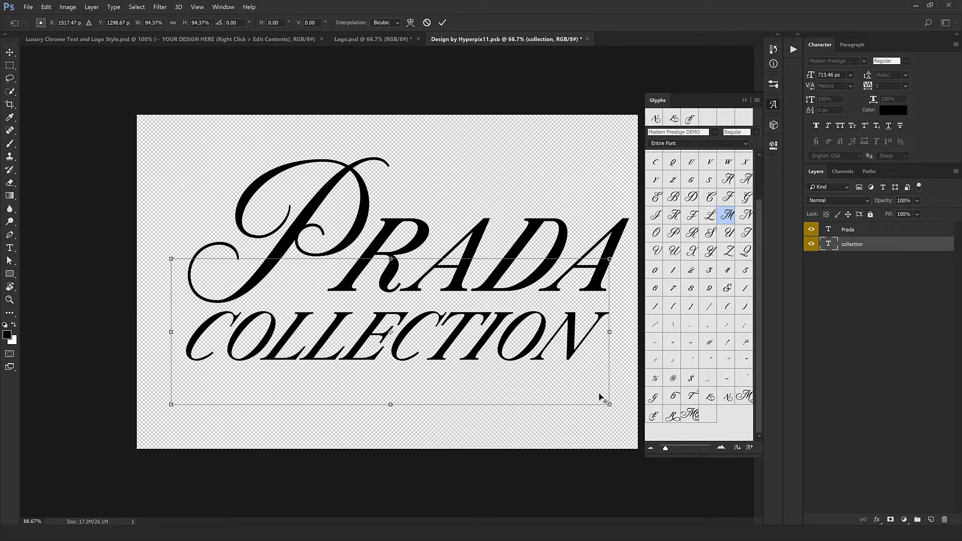
pyautogui.press('Return')
pyautogui.moveTo(554, 372); pyautogui.dragTo(552, 366)
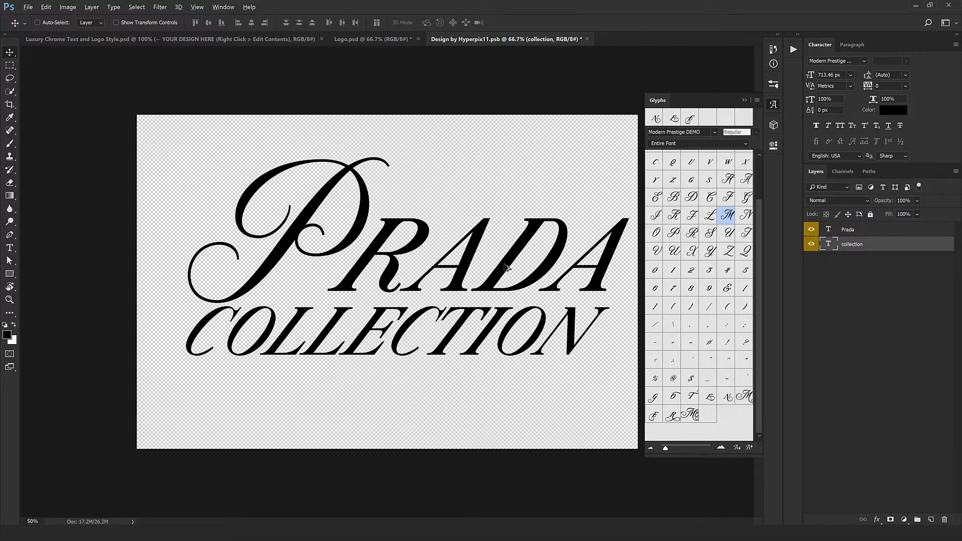
# Step: Select both text layers and move them together to the centre of the canvas
pyautogui.hotkey('ctrl', '-')
pyautogui.keyDown('ctrl'); pyautogui.keyDown('shift'); pyautogui.click(471, 278); pyautogui.keyUp('shift'); pyautogui.keyUp('ctrl')
pyautogui.moveTo(471, 278); pyautogui.dragTo(457, 291)
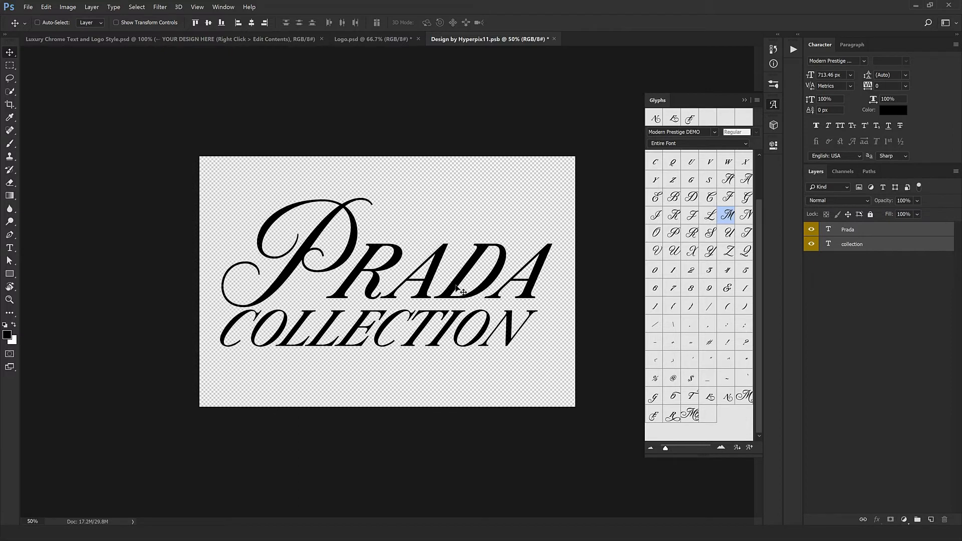
# Step: Hide the glyph list and close Design by Hyperpix11.psb, saving the changes
pyautogui.click(656, 100)
pyautogui.click(554, 39)
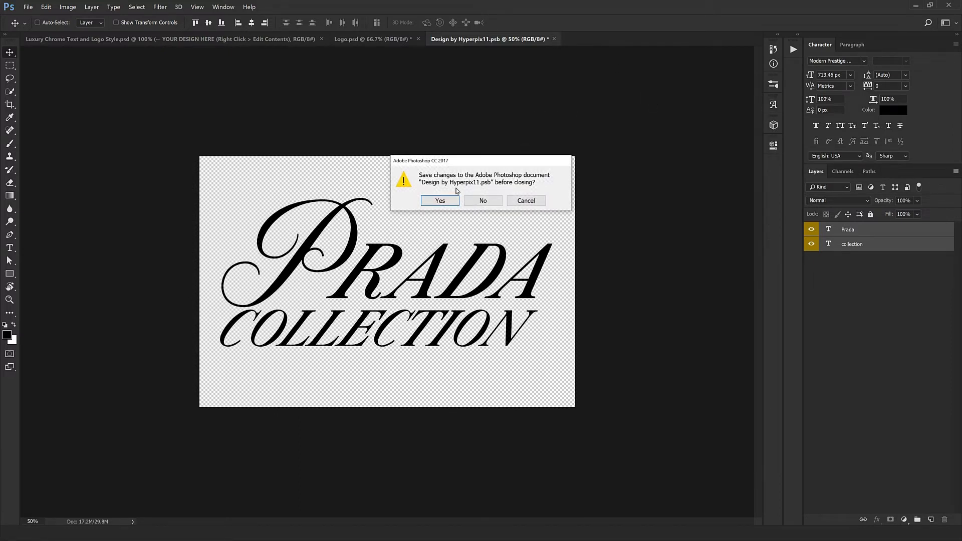
pyautogui.click(441, 201)
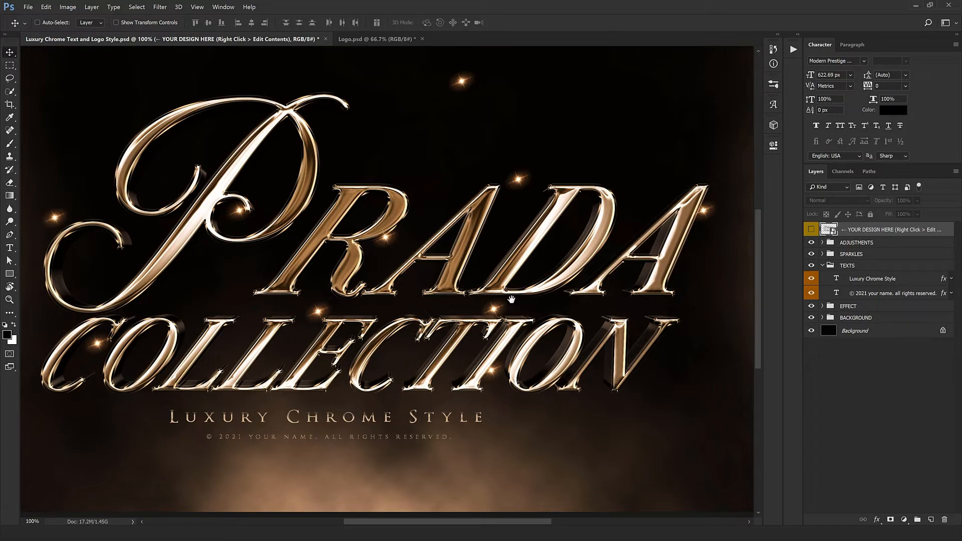
# Step: Inspect the gold chrome detail on the Prada and collection lettering up close
pyautogui.moveTo(337, 377); pyautogui.dragTo(382, 324)
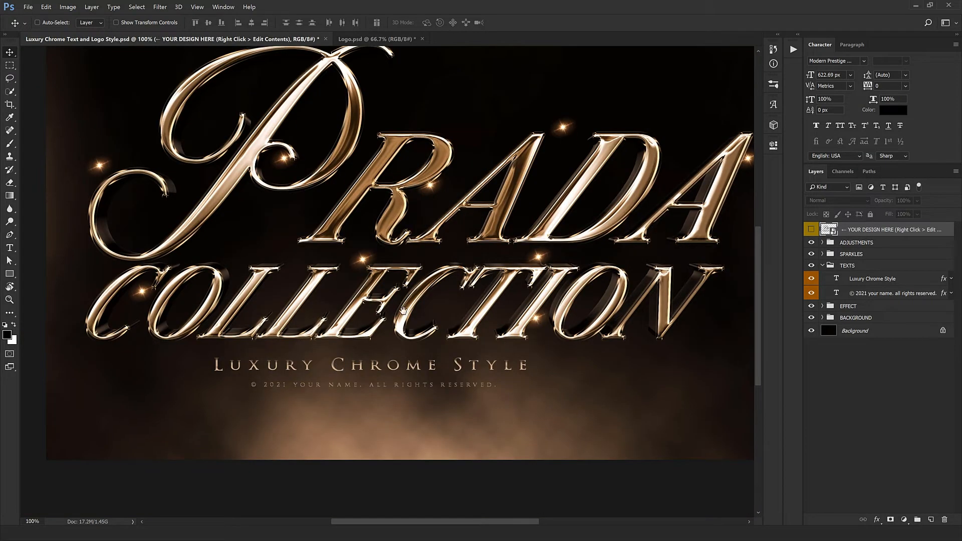
pyautogui.moveTo(558, 233); pyautogui.dragTo(519, 257)
pyautogui.hotkey('ctrl', '+')
pyautogui.moveTo(609, 241); pyautogui.dragTo(538, 238)
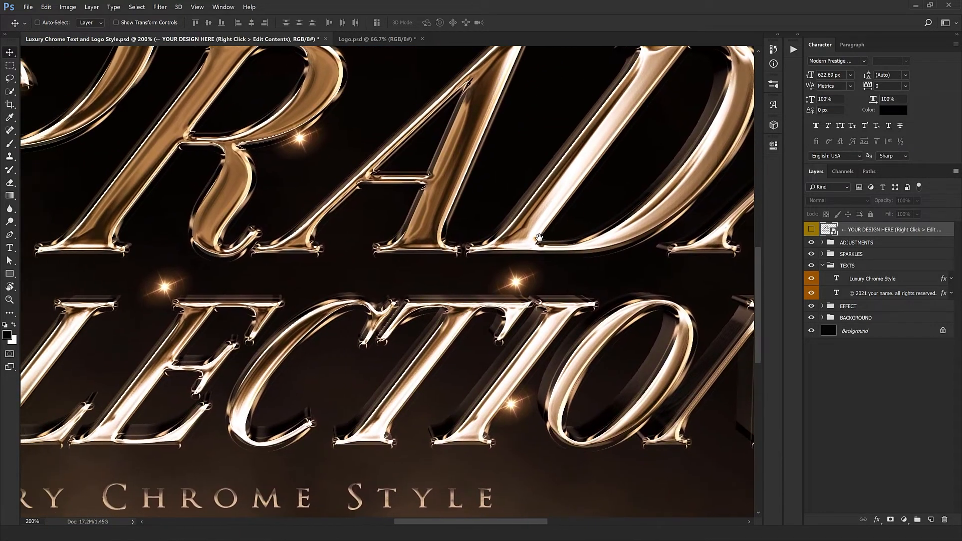
pyautogui.hotkey('ctrl', '-')
pyautogui.hotkey('ctrl', '-')
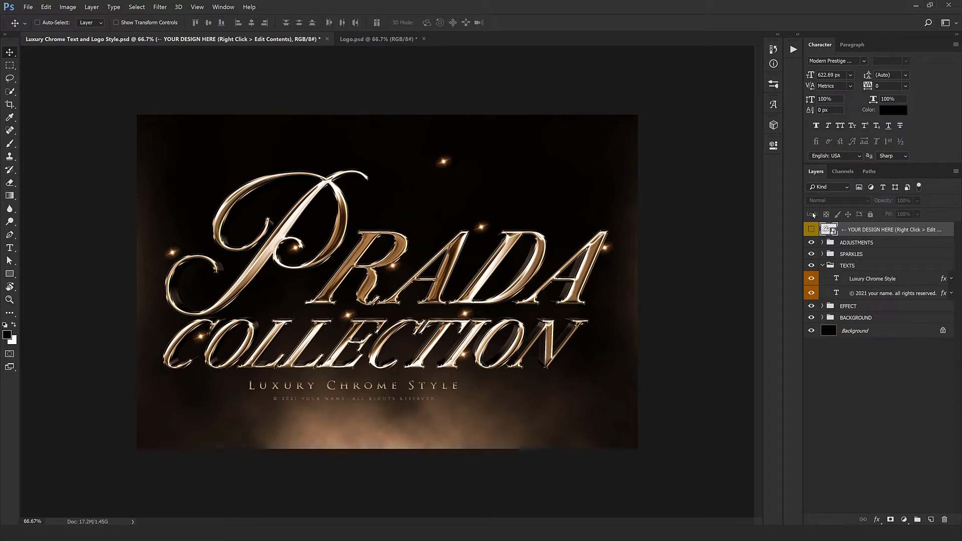
# Step: Move the topmost Sparkle layer in the SPARKLES group onto the upper curve of Prada's P
pyautogui.click(822, 244)
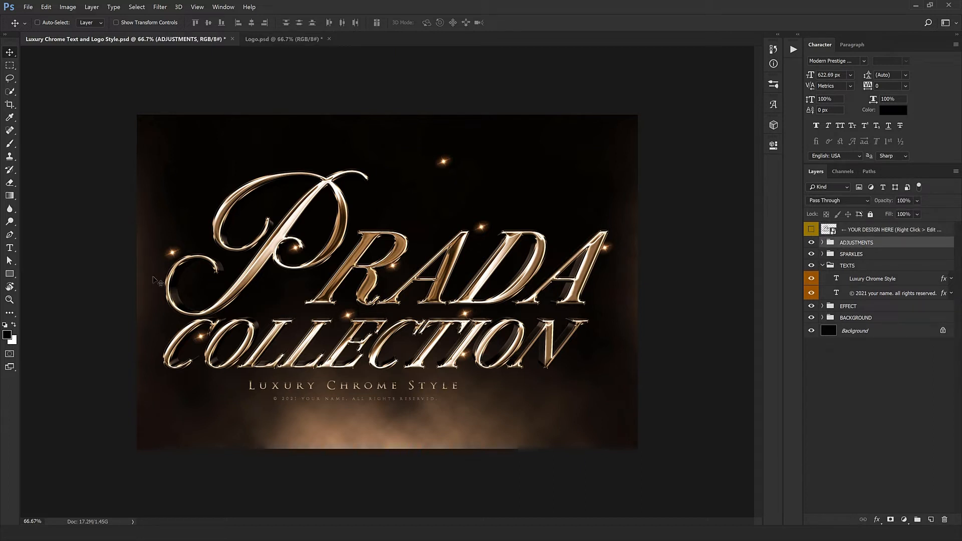
pyautogui.click(823, 254)
pyautogui.click(859, 269)
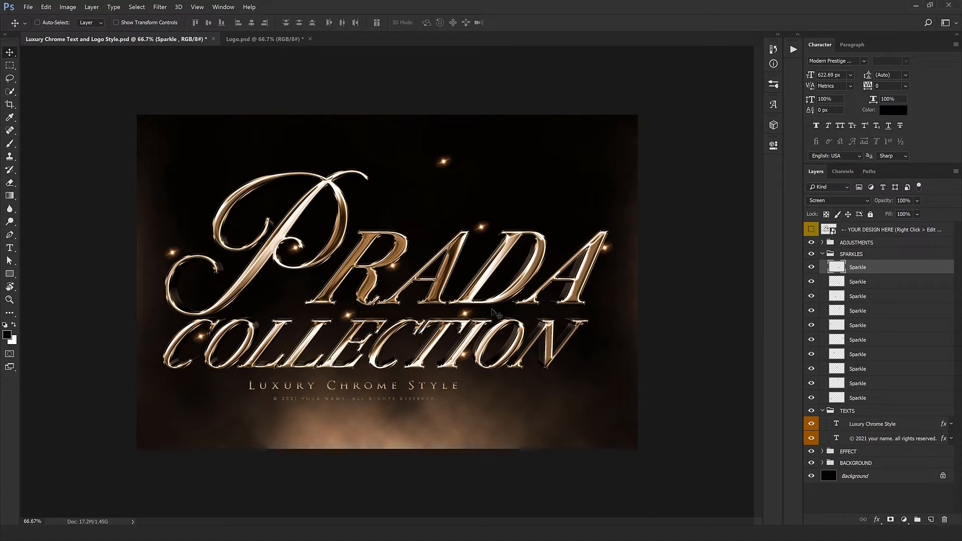
pyautogui.moveTo(488, 308); pyautogui.dragTo(429, 234)
pyautogui.hotkey('ctrl', '+')
pyautogui.moveTo(431, 288); pyautogui.dragTo(323, 215)
# Step: Reposition the second Sparkle layer and place the third at the foot of the second L in collection
pyautogui.click(887, 297)
pyautogui.click(874, 283)
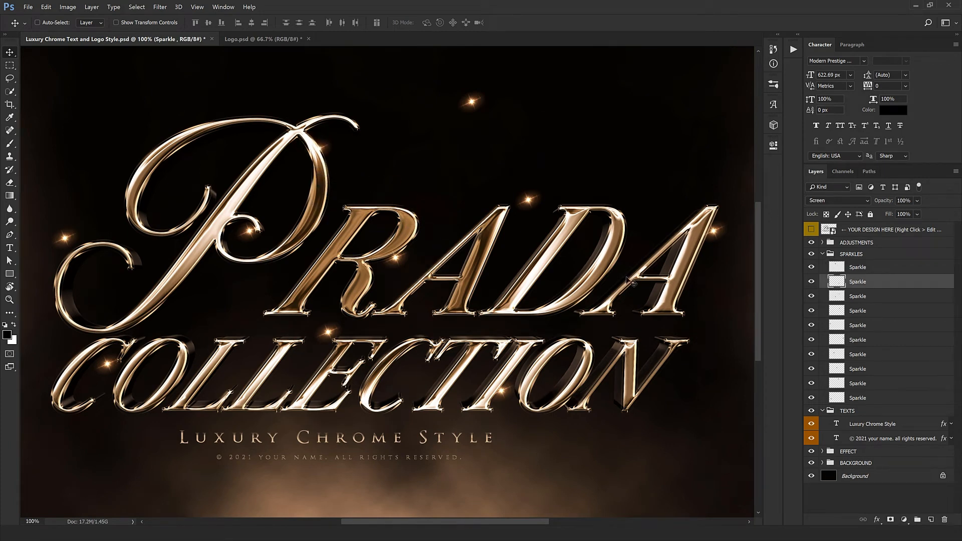
pyautogui.moveTo(540, 276); pyautogui.dragTo(626, 330)
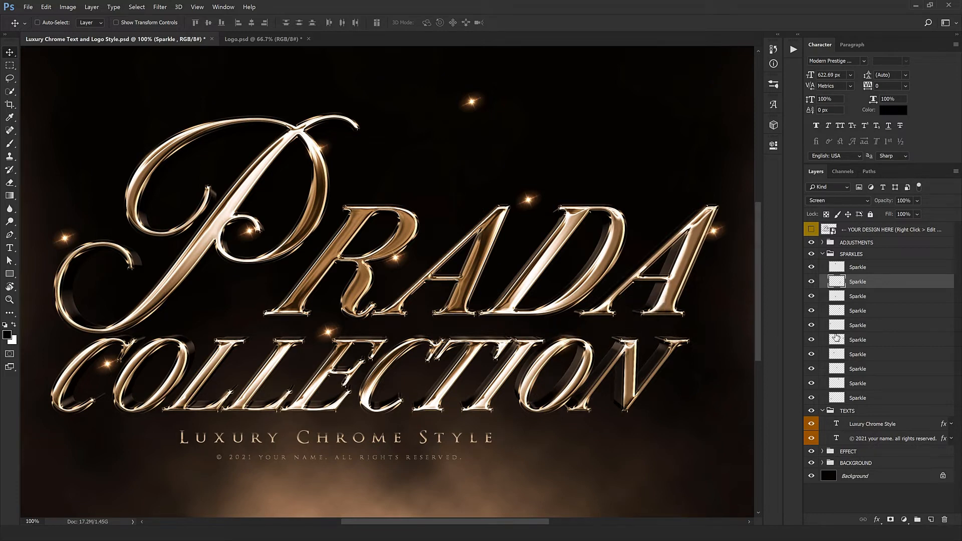
pyautogui.click(870, 299)
pyautogui.moveTo(556, 346); pyautogui.dragTo(373, 437)
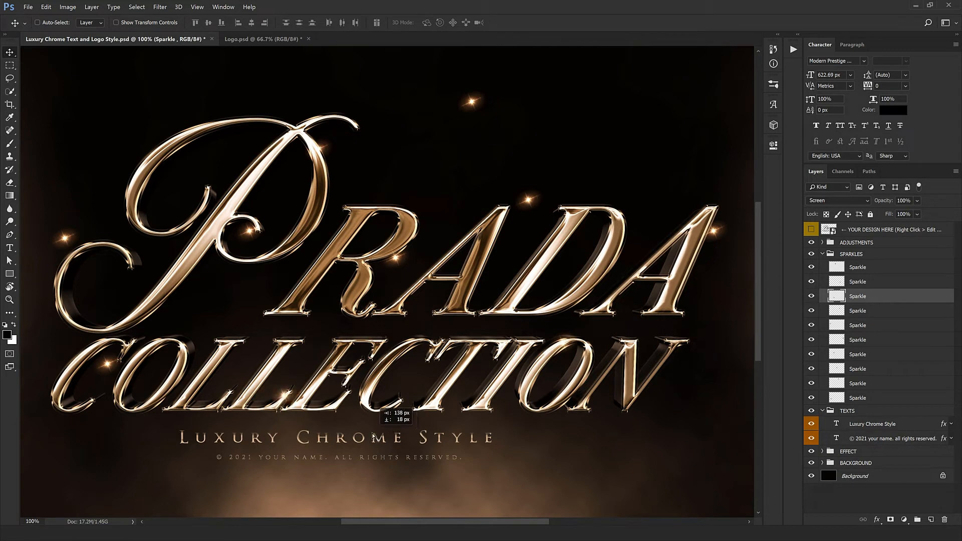
# Step: Place the fourth Sparkle on the upper edge of Prada's D and the fifth on the P's left swash
pyautogui.click(865, 312)
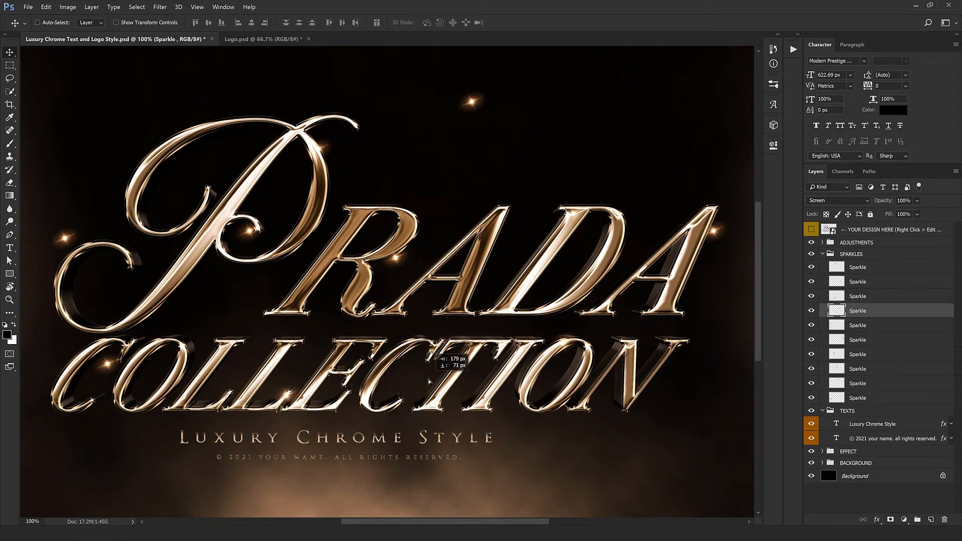
pyautogui.click(862, 326)
pyautogui.moveTo(592, 251); pyautogui.dragTo(307, 288)
# Step: Move the sixth and seventh Sparkle layers down onto the top edge of the collection line
pyautogui.click(886, 338)
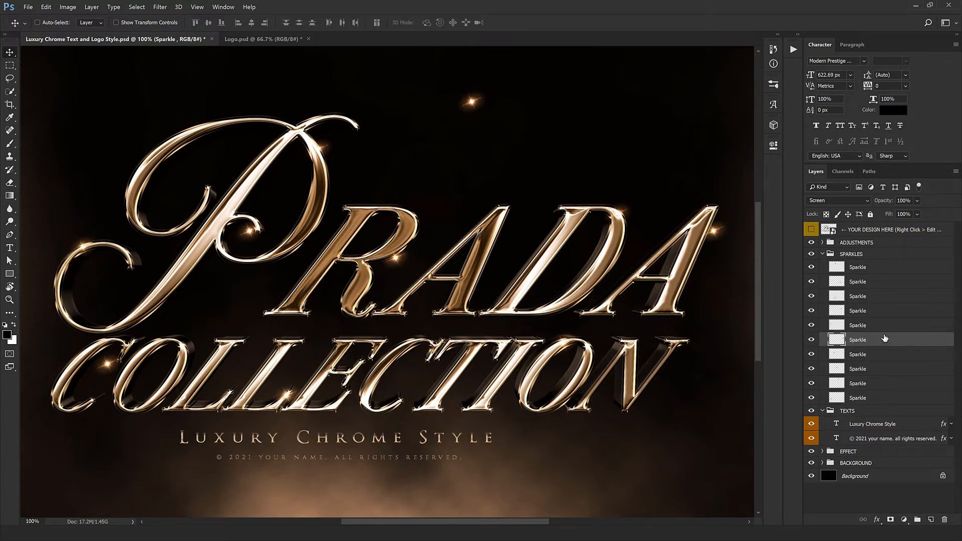
pyautogui.moveTo(421, 223); pyautogui.dragTo(337, 337)
pyautogui.click(870, 359)
pyautogui.moveTo(341, 250); pyautogui.dragTo(323, 357)
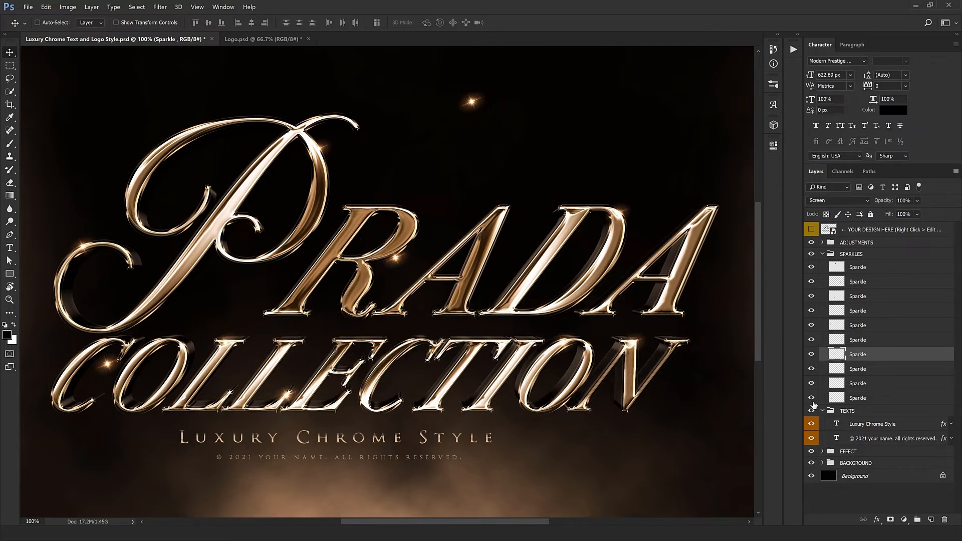
# Step: Delete the three lowest Sparkle layers and collapse the SPARKLES group
pyautogui.click(885, 400)
pyautogui.keyDown('ctrl'); pyautogui.click(877, 385); pyautogui.keyUp('ctrl')
pyautogui.keyDown('ctrl'); pyautogui.click(870, 372); pyautogui.keyUp('ctrl')
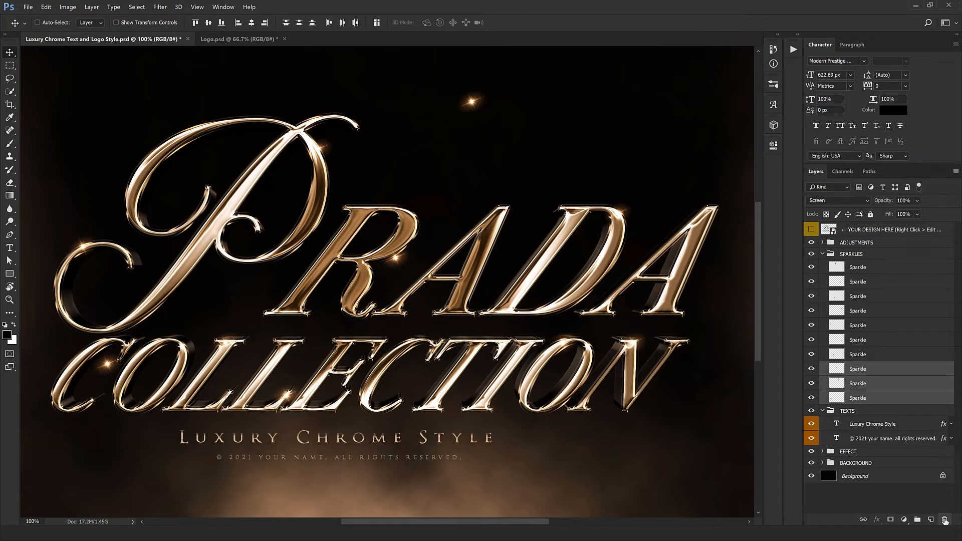
pyautogui.click(945, 520)
pyautogui.click(824, 254)
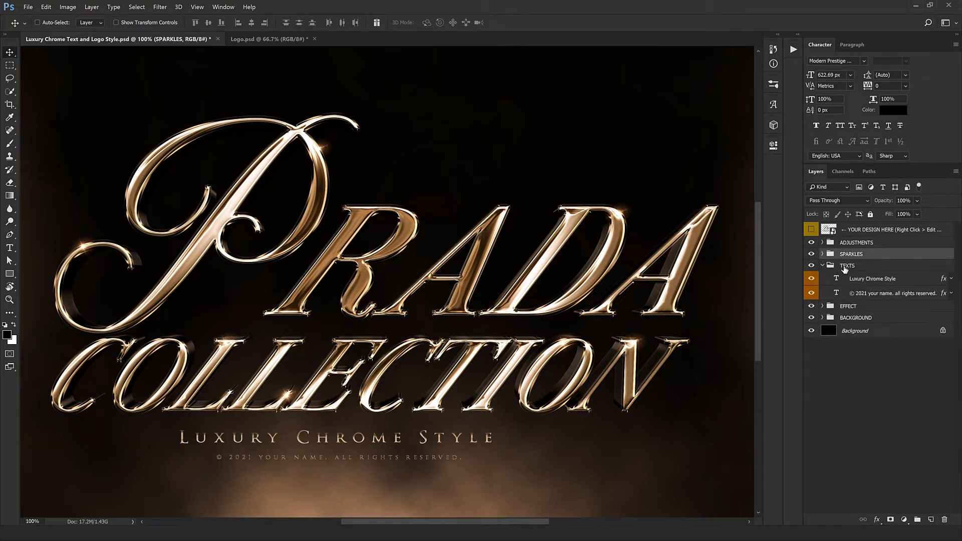
# Step: Select the Luxury Chrome Style and copyright text layers and move them to the canvas centre beneath the collection line
pyautogui.click(846, 267)
pyautogui.hotkey('ctrl', '-')
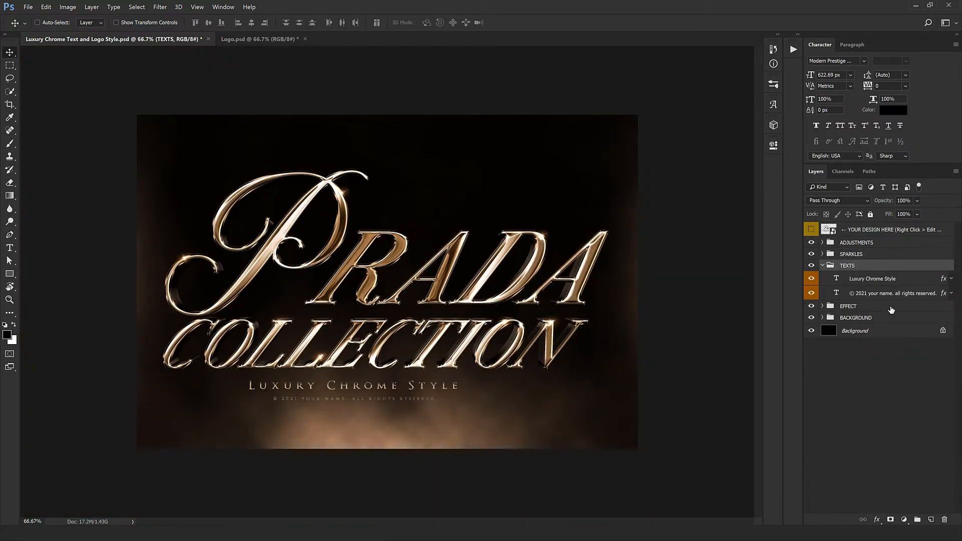
pyautogui.click(882, 292)
pyautogui.keyDown('ctrl'); pyautogui.click(878, 280); pyautogui.keyUp('ctrl')
pyautogui.moveTo(331, 387); pyautogui.dragTo(362, 394)
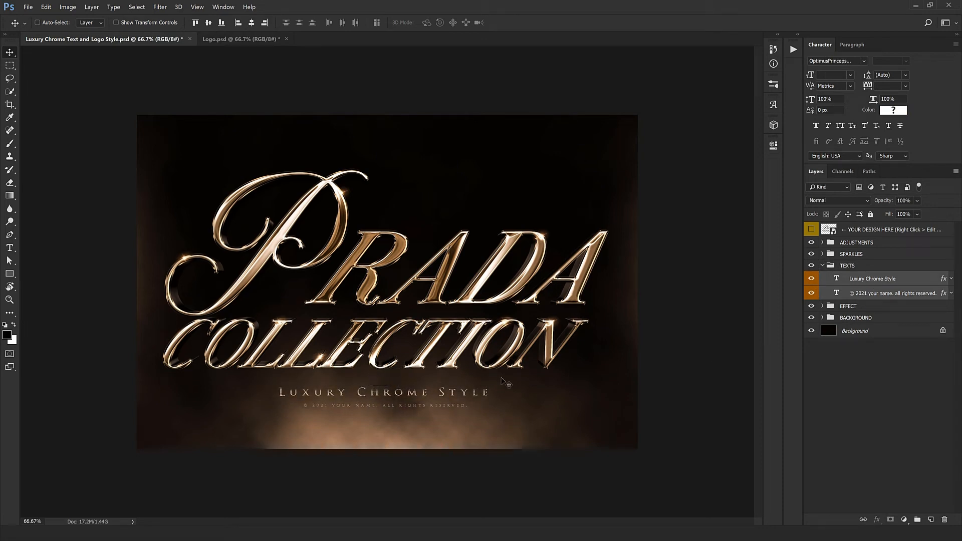
# Step: Enlarge both small text lines about their centre, nudge them up slightly and hide the Luxury Chrome Style layer
pyautogui.hotkey('ctrl', 't')
pyautogui.moveTo(496, 410); pyautogui.dragTo(522, 415)
pyautogui.press('Return')
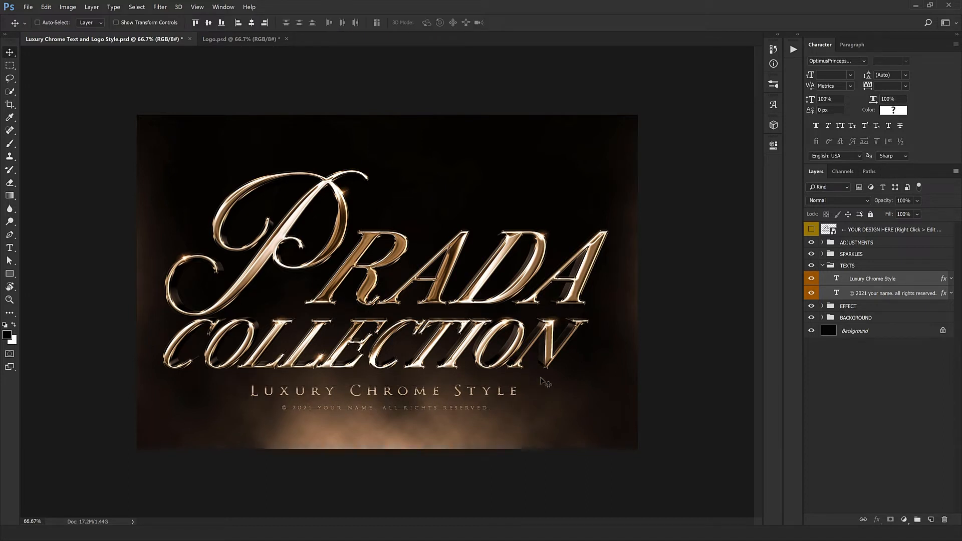
pyautogui.press('Up')
pyautogui.press('Up')
pyautogui.press('Up')
pyautogui.press('Up')
pyautogui.click(811, 279)
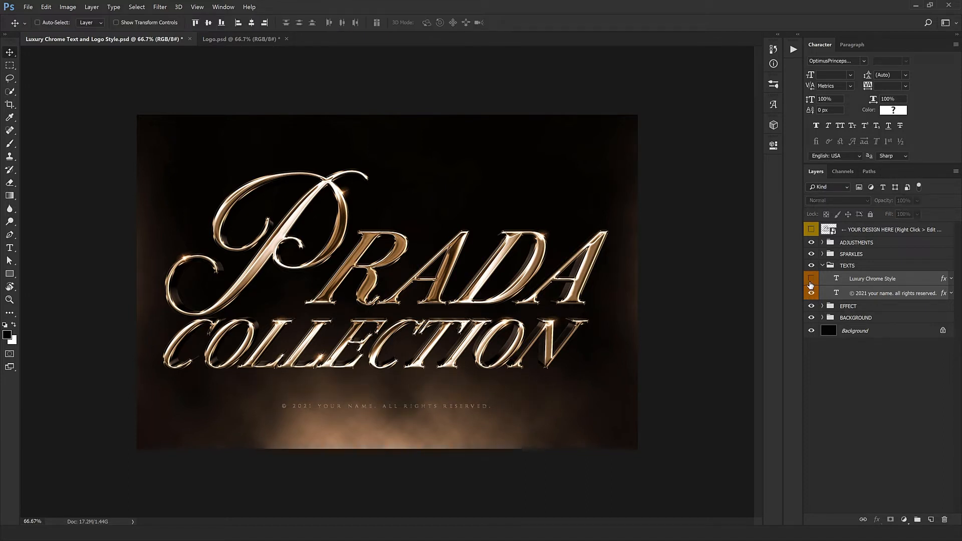
# Step: Compare the lettering with and without the EXTRUSION group inside EFFECT, leaving the group visible
pyautogui.click(823, 306)
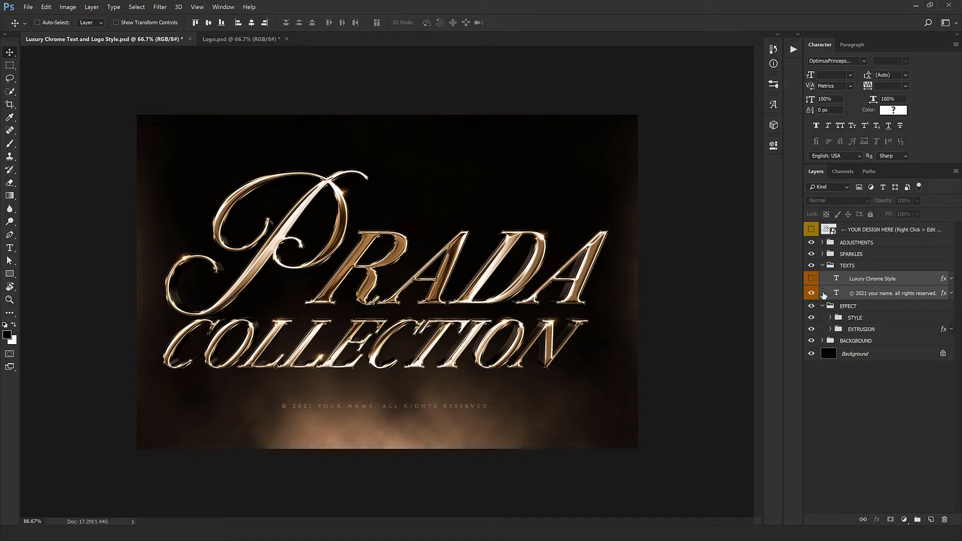
pyautogui.click(838, 331)
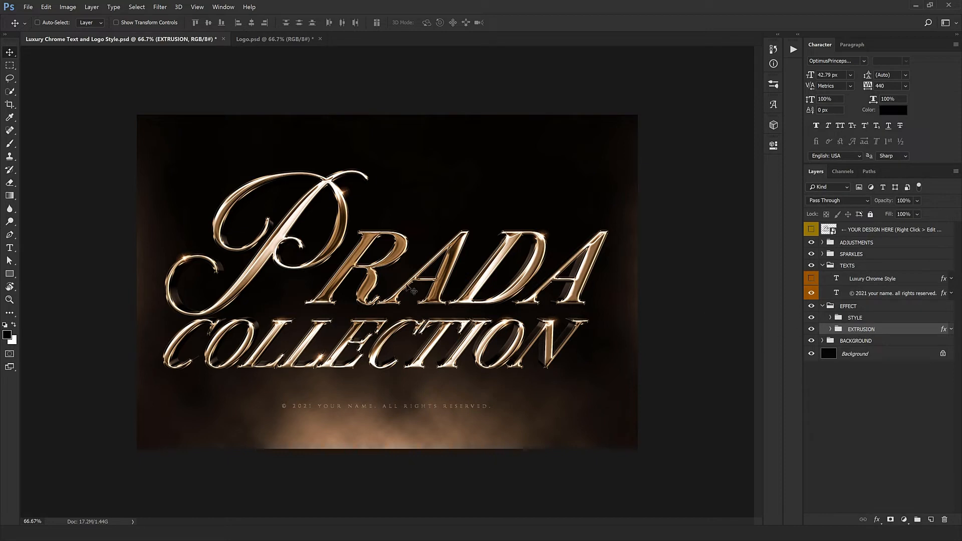
pyautogui.hotkey('ctrl', '+')
pyautogui.moveTo(194, 295); pyautogui.dragTo(250, 288)
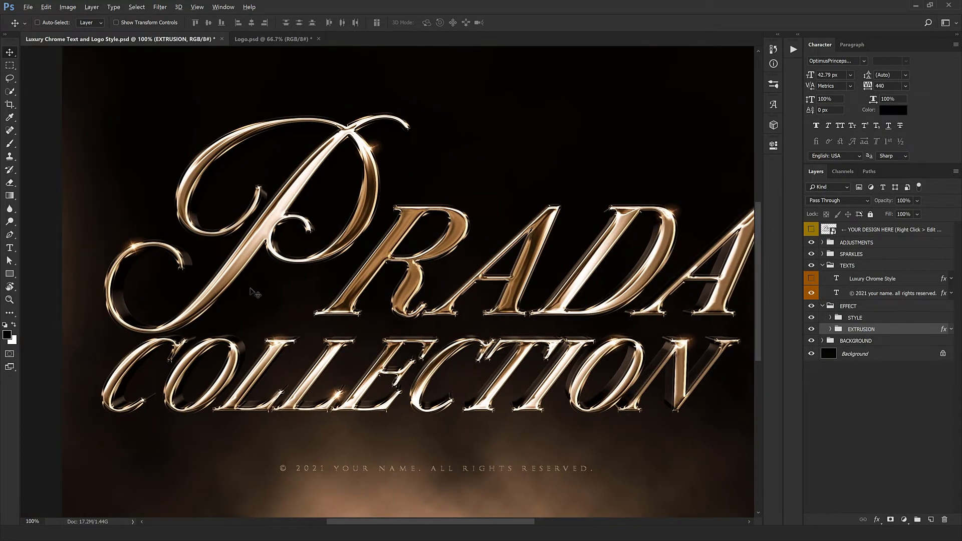
pyautogui.hotkey('ctrl', '-')
pyautogui.click(811, 330)
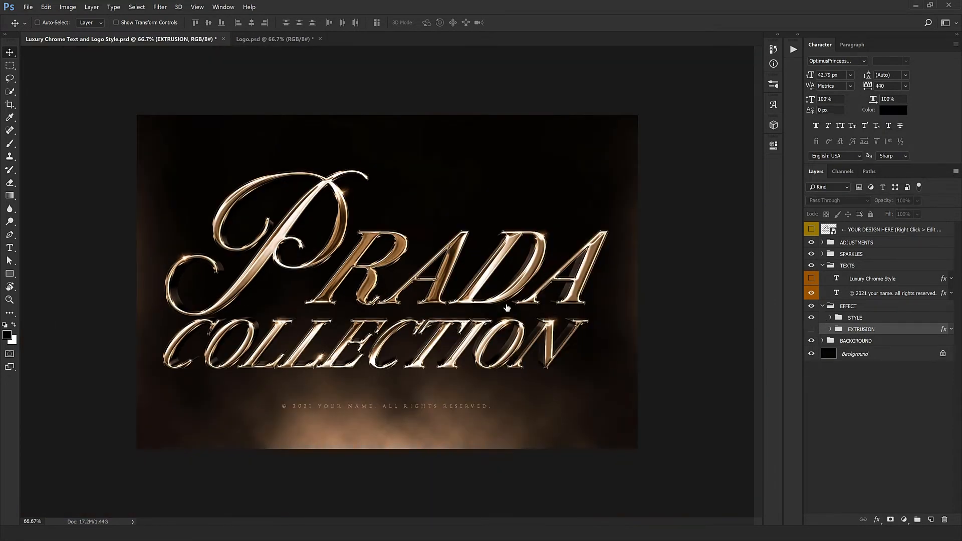
pyautogui.hotkey('ctrl', '+')
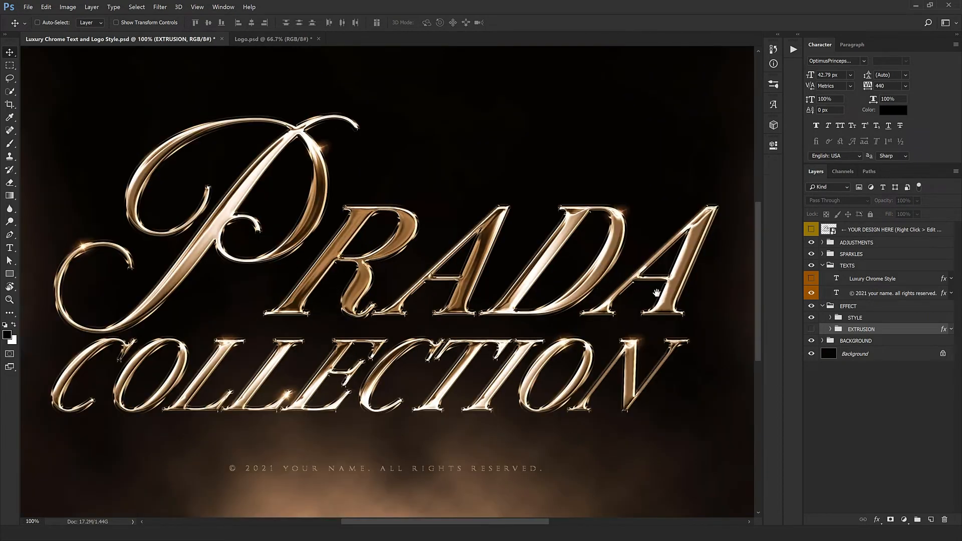
pyautogui.moveTo(587, 272); pyautogui.dragTo(629, 270)
pyautogui.moveTo(457, 336); pyautogui.dragTo(457, 341)
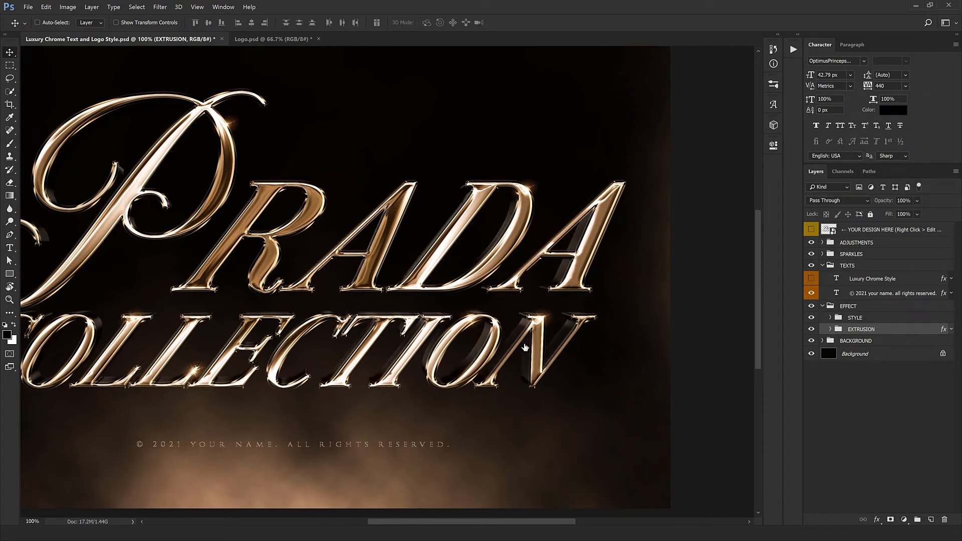
pyautogui.moveTo(346, 343); pyautogui.dragTo(471, 304)
pyautogui.hotkey('ctrl', '-')
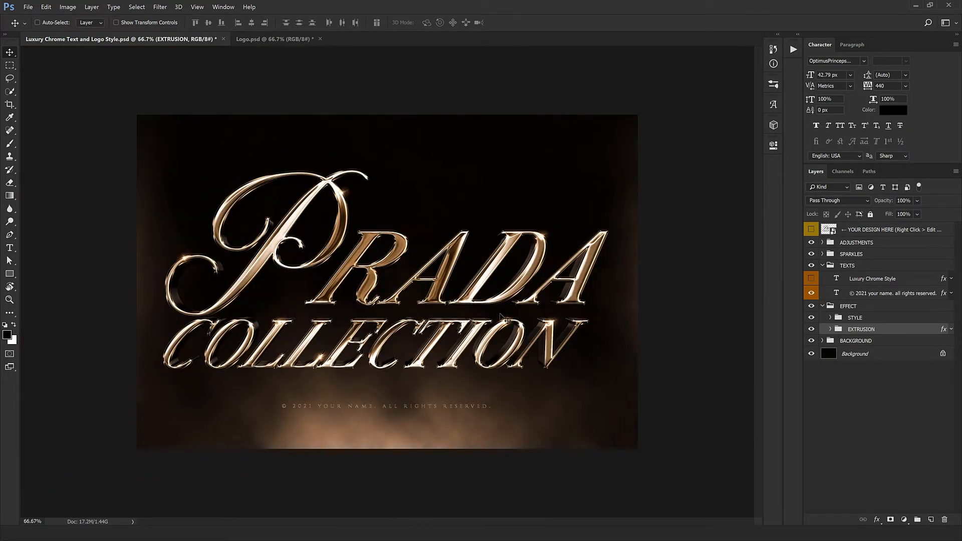
# Step: Review the Smoke and Light layers in the BACKGROUND group, then collapse the group
pyautogui.click(823, 341)
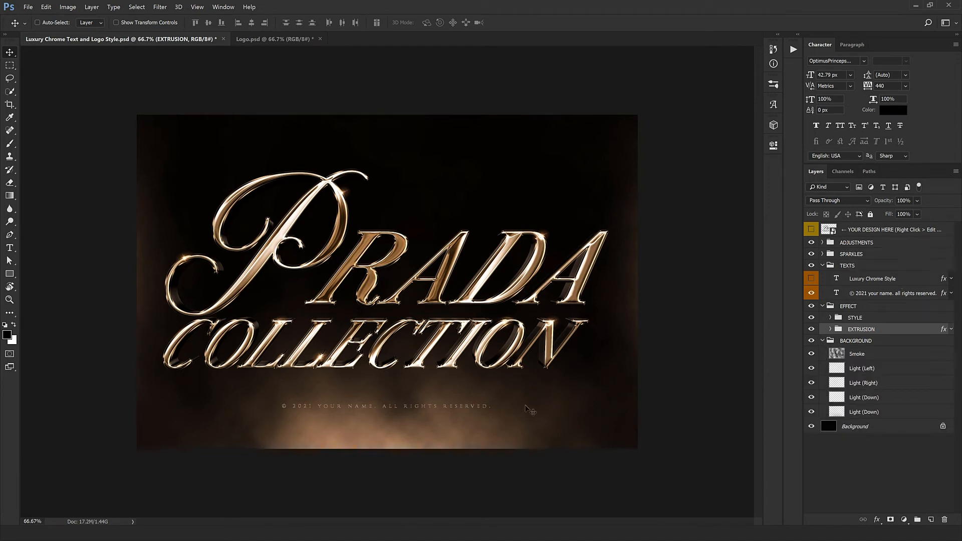
pyautogui.click(889, 356)
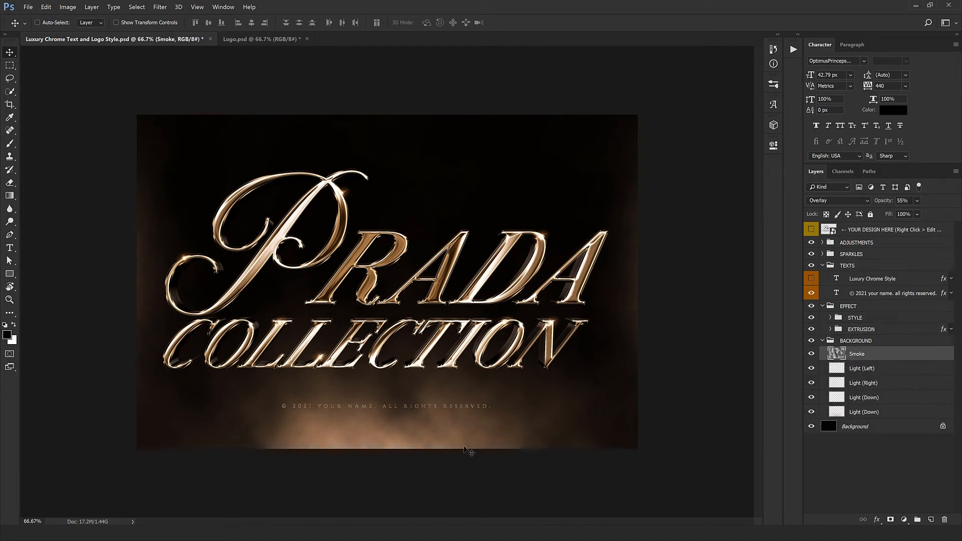
pyautogui.hotkey('ctrl', '-')
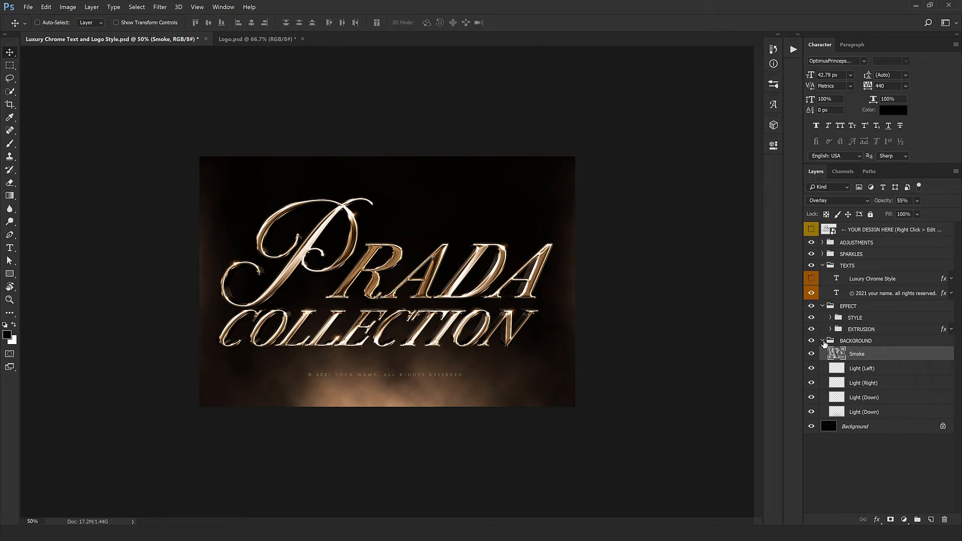
pyautogui.click(823, 342)
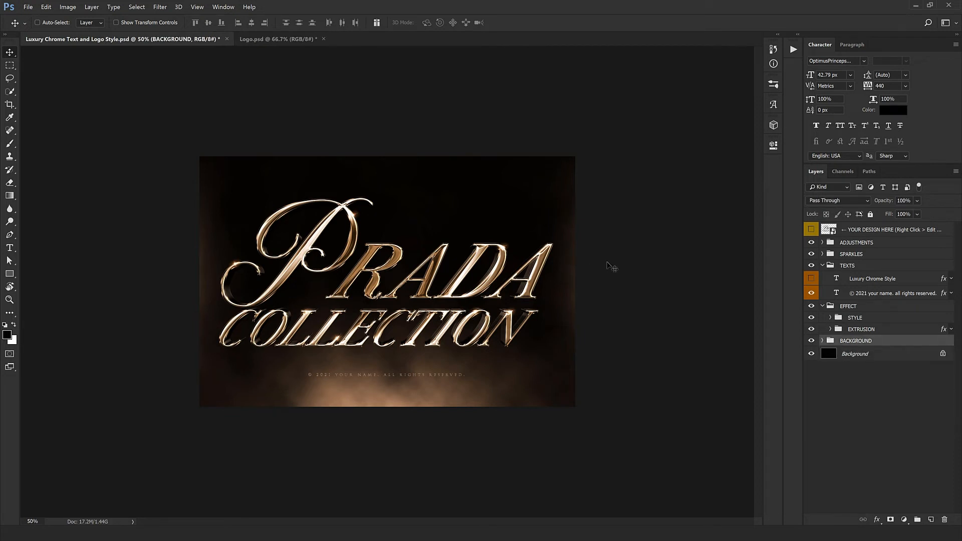
# Step: Try shifting the hue with a Hue/Saturation adjustment layer above Brightness/Contrast, then delete that layer
pyautogui.click(823, 243)
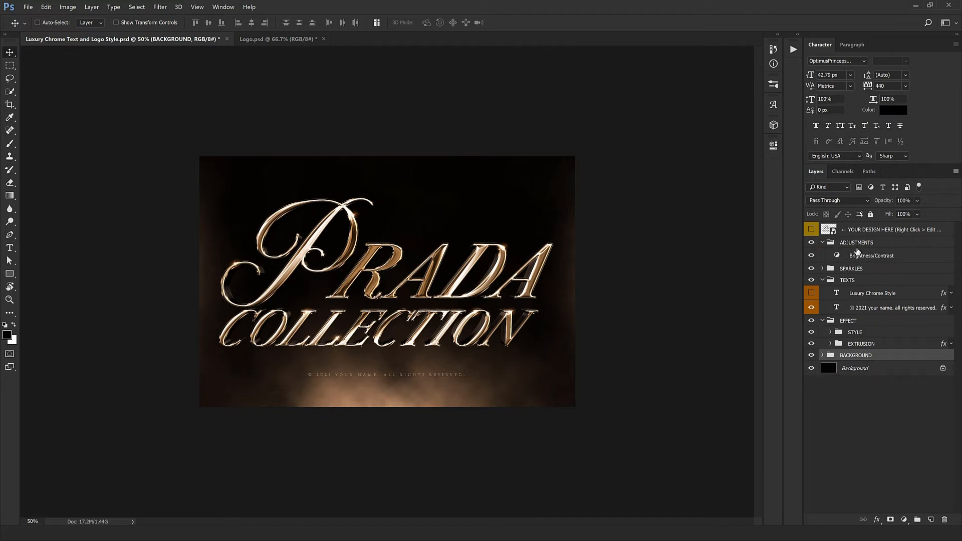
pyautogui.click(875, 257)
pyautogui.click(904, 519)
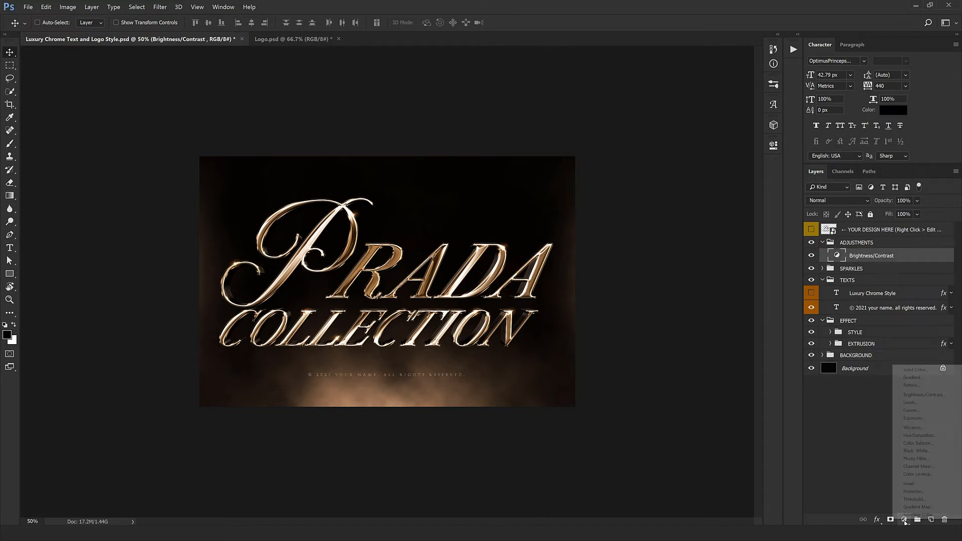
pyautogui.click(921, 436)
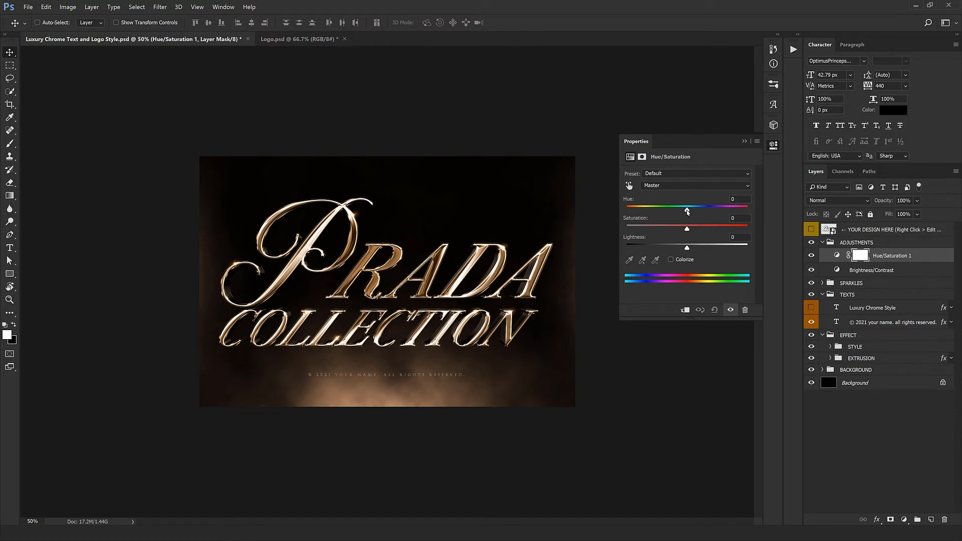
pyautogui.moveTo(687, 211); pyautogui.dragTo(660, 217)
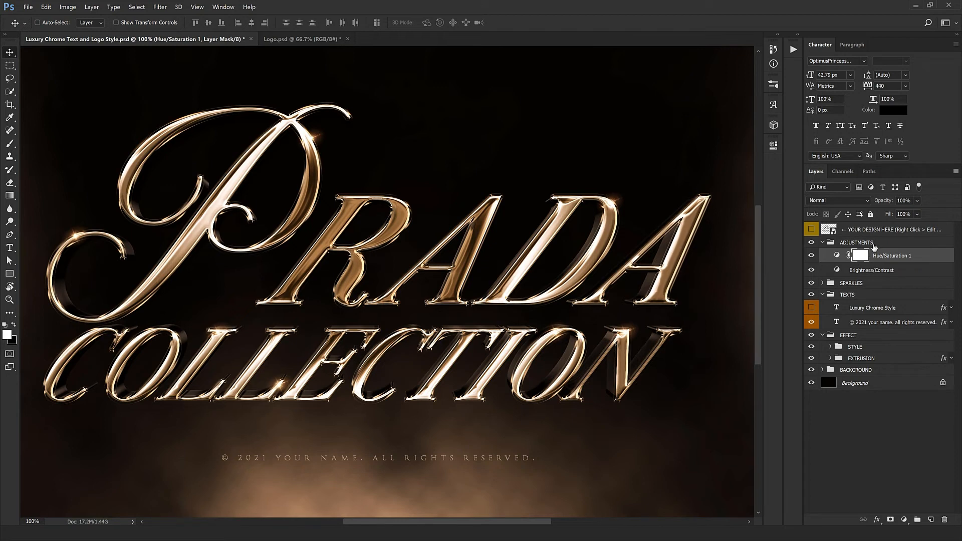
pyautogui.press('Delete')
# Step: Open the YOUR DESIGN HERE smart object and bring the Logo image from the Files folder into its canvas
pyautogui.click(829, 230)
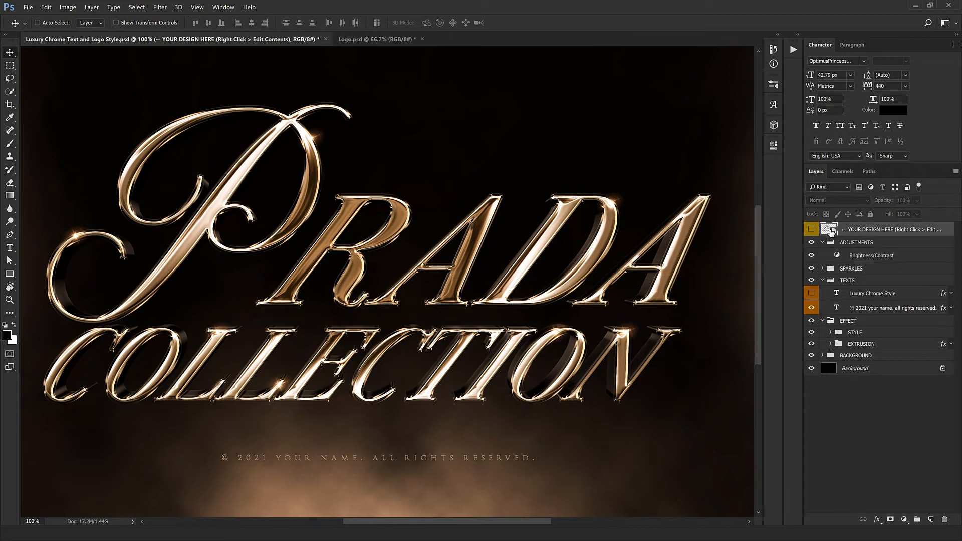
pyautogui.doubleClick(830, 230)
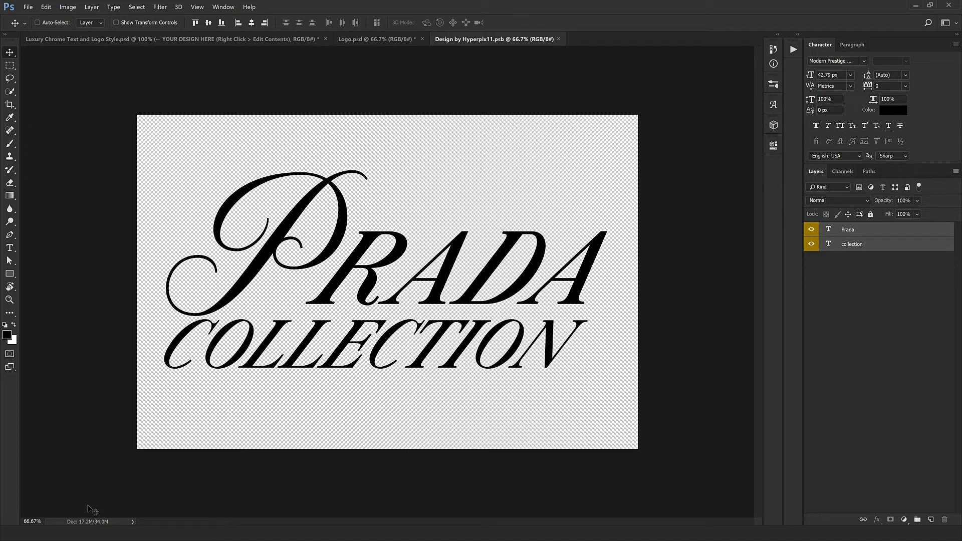
pyautogui.click(93, 534)
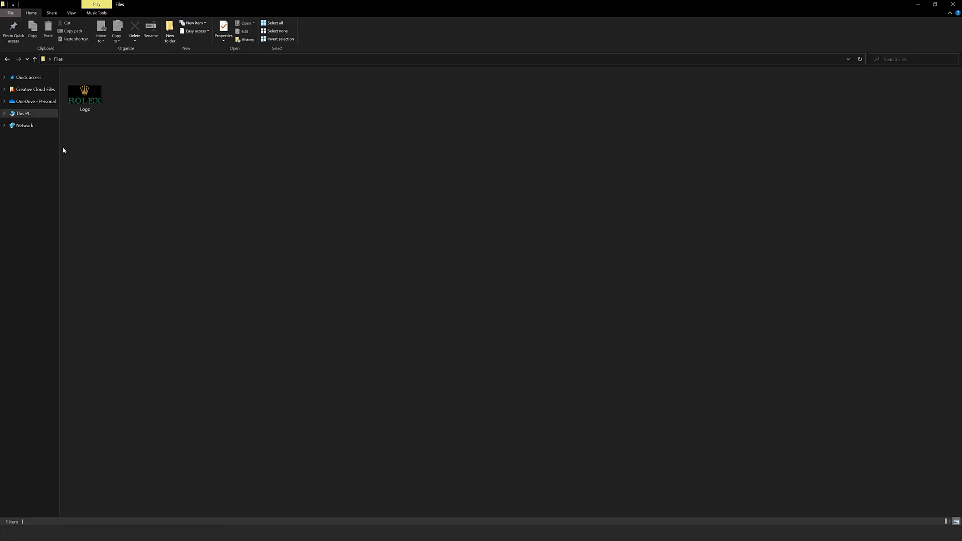
pyautogui.moveTo(88, 98); pyautogui.dragTo(477, 258)
pyautogui.moveTo(411, 248)
pyautogui.mouseDown()
pyautogui.moveTo(514, 33)
pyautogui.moveTo(418, 262)
pyautogui.mouseUp()
# Step: Delete the Prada and collection text layers from the smart object
pyautogui.click(887, 249)
pyautogui.keyDown('shift'); pyautogui.click(888, 256); pyautogui.keyUp('shift')
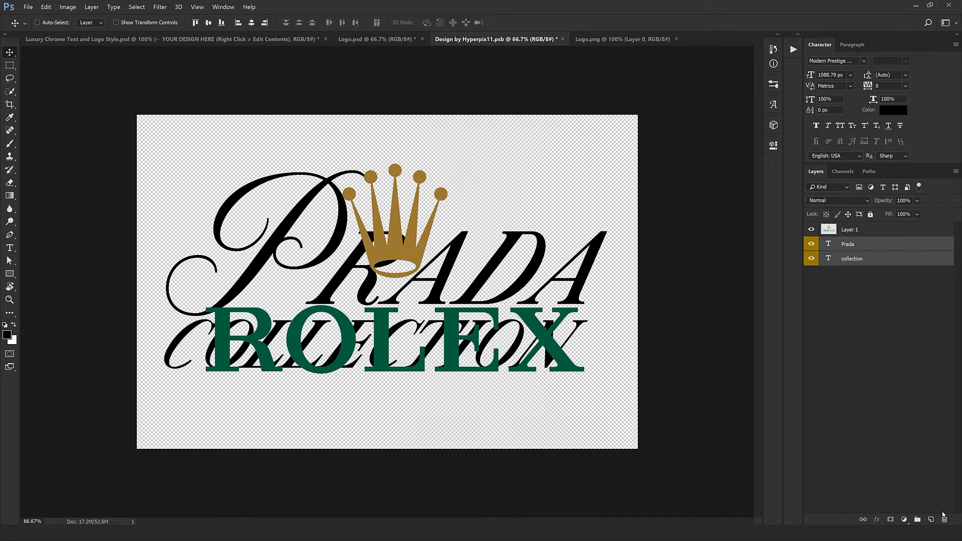
pyautogui.click(945, 521)
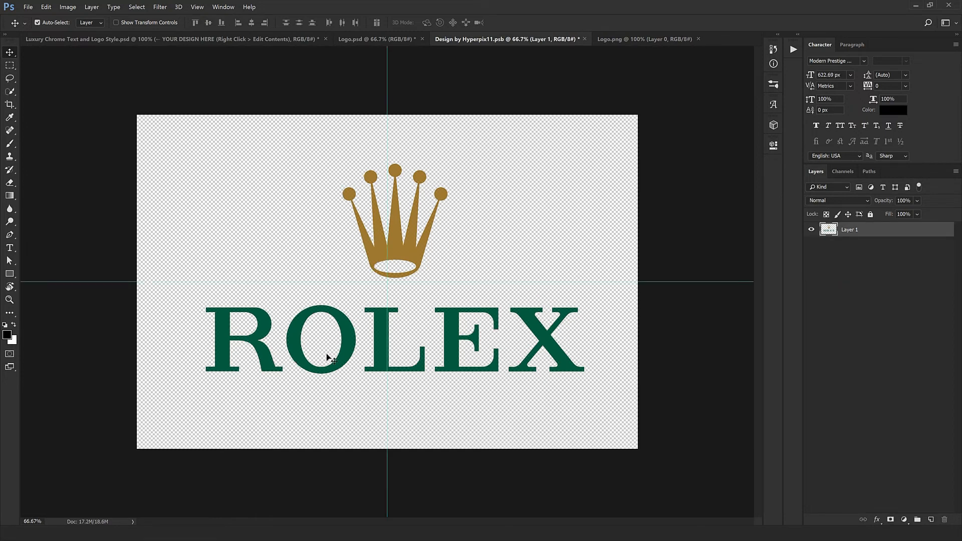
# Step: Centre the Rolex logo on the canvas at the intersection of the guides
pyautogui.hotkey('ctrl', 't')
pyautogui.moveTo(433, 269)
pyautogui.mouseDown()
pyautogui.moveTo(441, 253)
pyautogui.moveTo(423, 266)
pyautogui.moveTo(428, 258)
pyautogui.moveTo(429, 271)
pyautogui.moveTo(430, 262)
pyautogui.mouseUp()
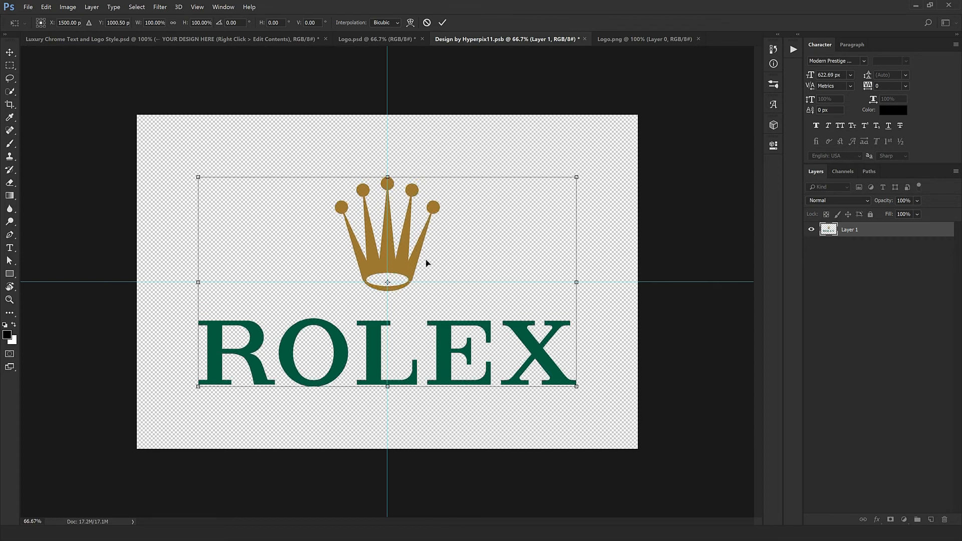
pyautogui.press('Return')
# Step: Close Logo.png, and save and close the smart object so the template takes over the Rolex logo
pyautogui.click(699, 39)
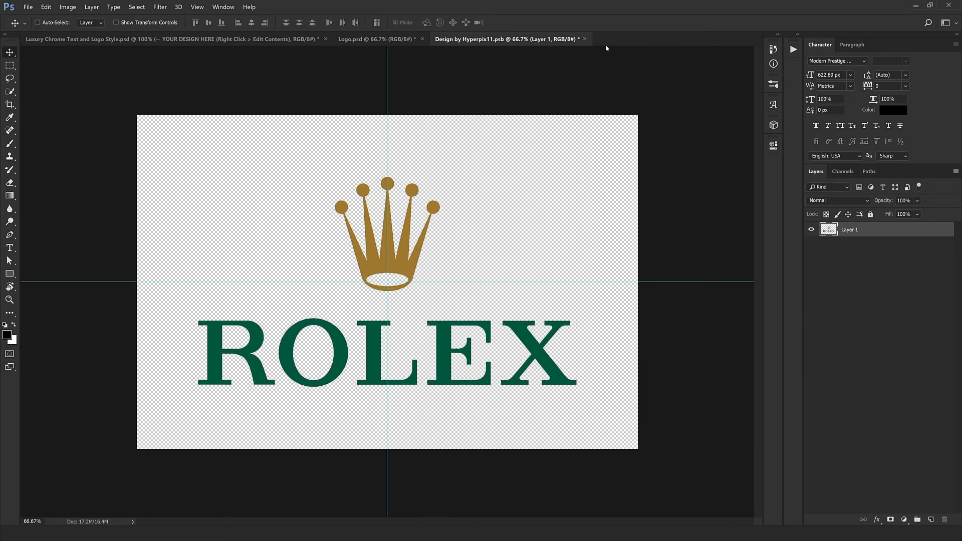
pyautogui.click(586, 39)
pyautogui.click(446, 202)
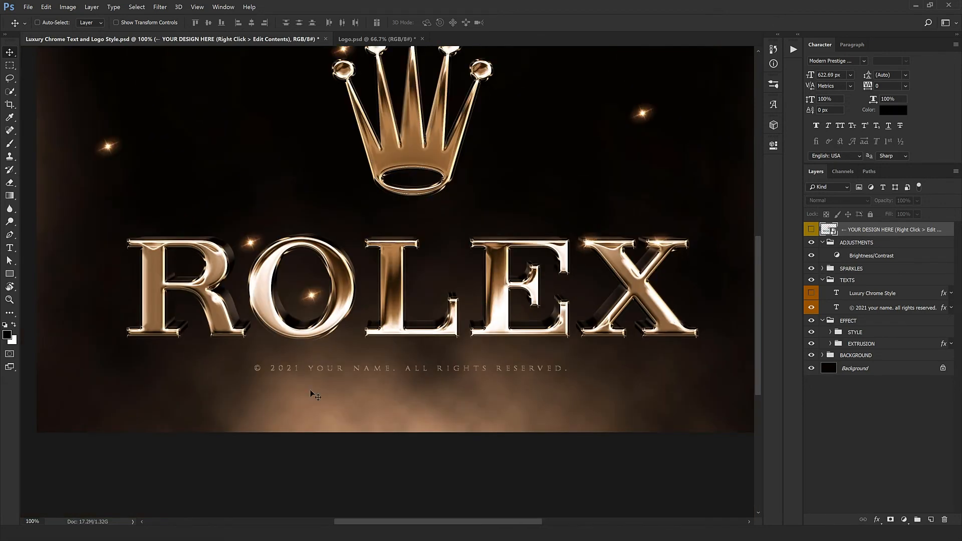
pyautogui.hotkey('ctrl', '-')
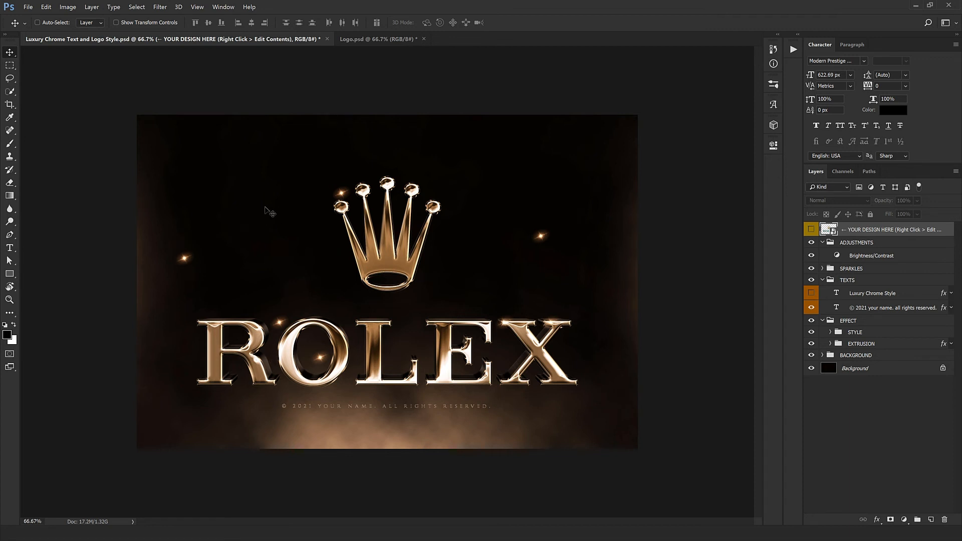
# Step: Examine the finished Rolex chrome design in Logo.psd at 100% and in full-screen view
pyautogui.click(394, 39)
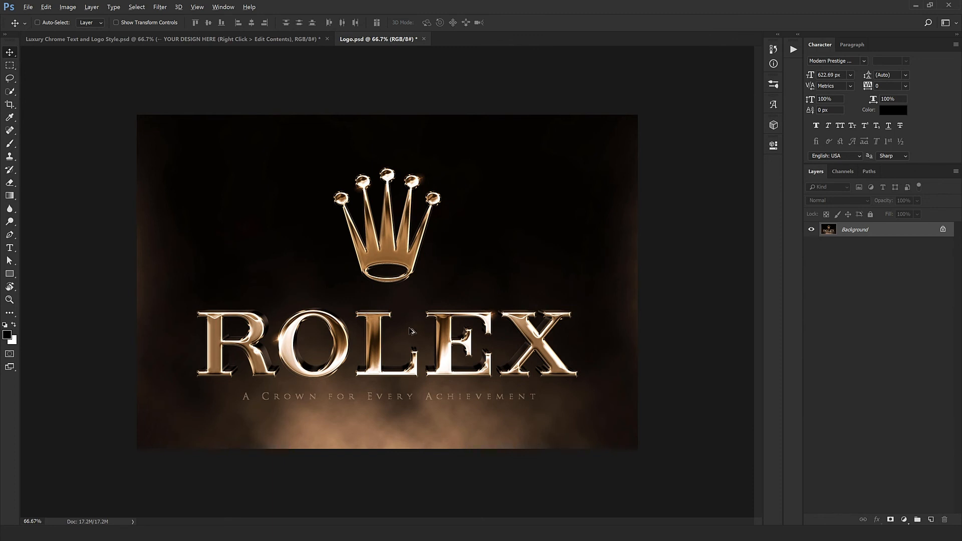
pyautogui.hotkey('ctrl', '1')
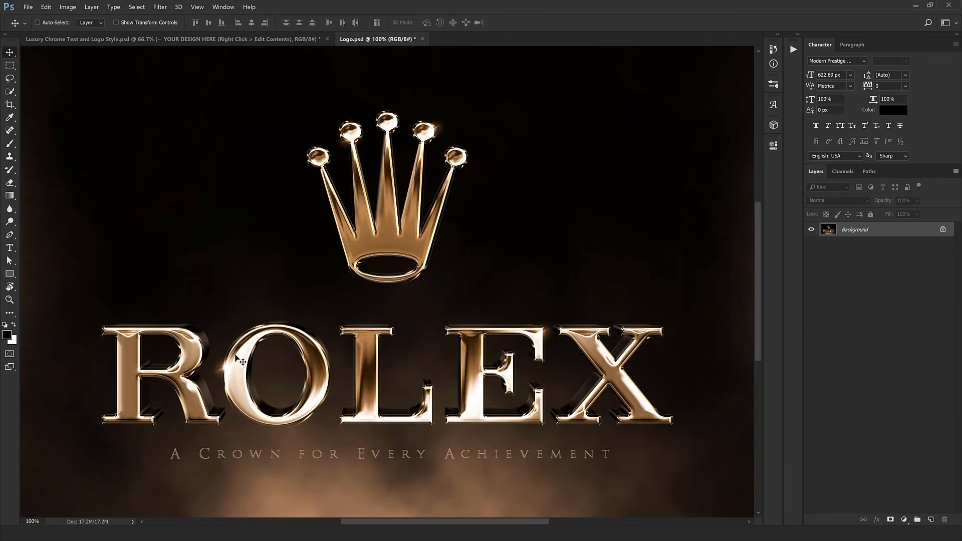
pyautogui.moveTo(412, 399); pyautogui.dragTo(418, 373)
pyautogui.moveTo(367, 244); pyautogui.dragTo(368, 270)
pyautogui.moveTo(406, 326); pyautogui.dragTo(403, 312)
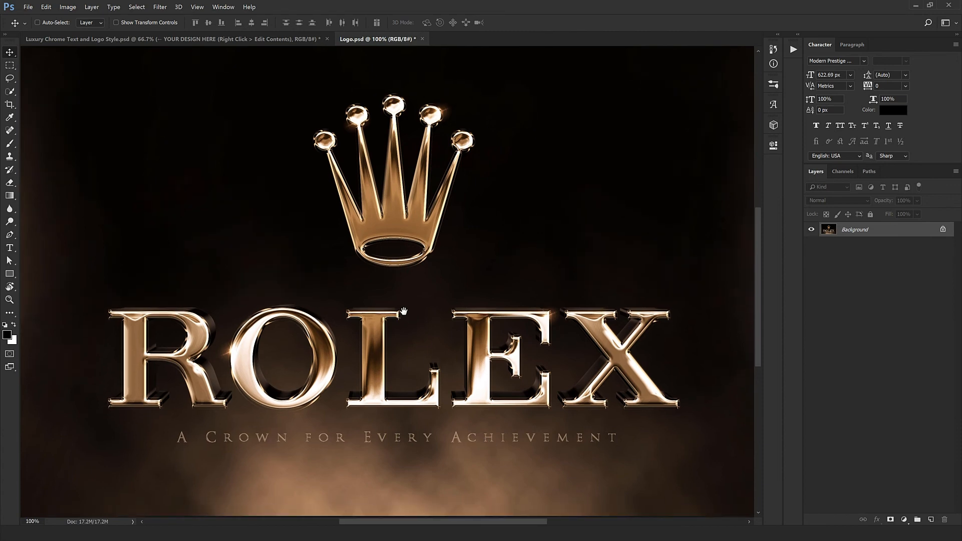
pyautogui.press('f')
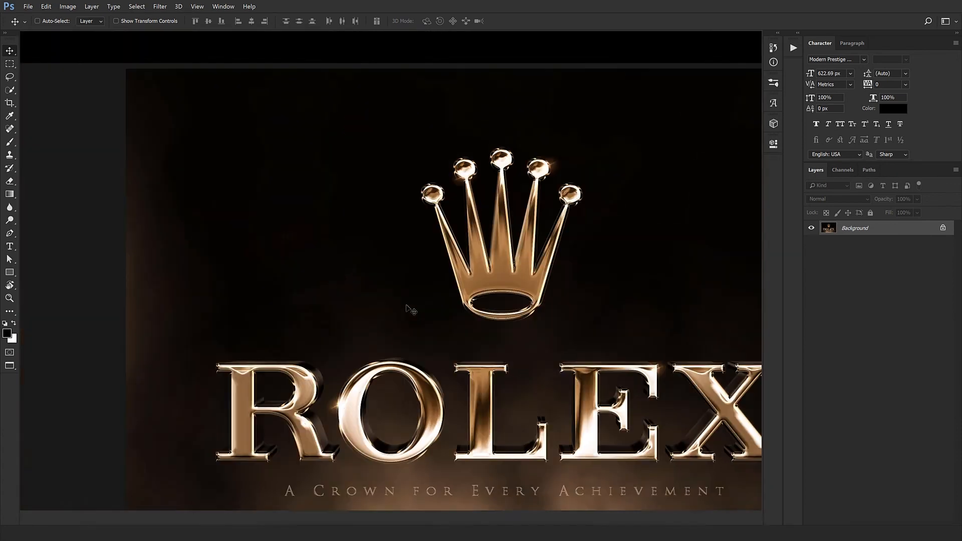
pyautogui.press('f')
pyautogui.moveTo(408, 308); pyautogui.dragTo(400, 282)
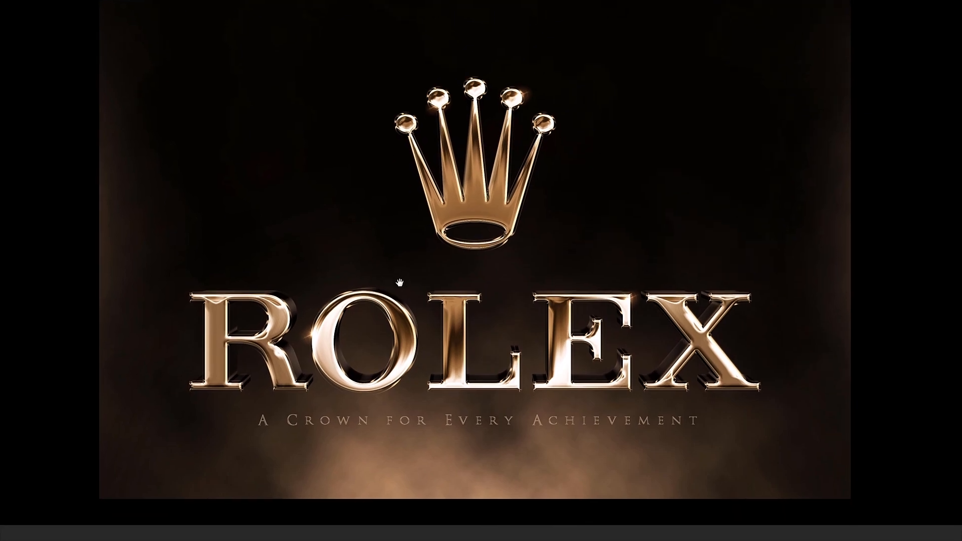